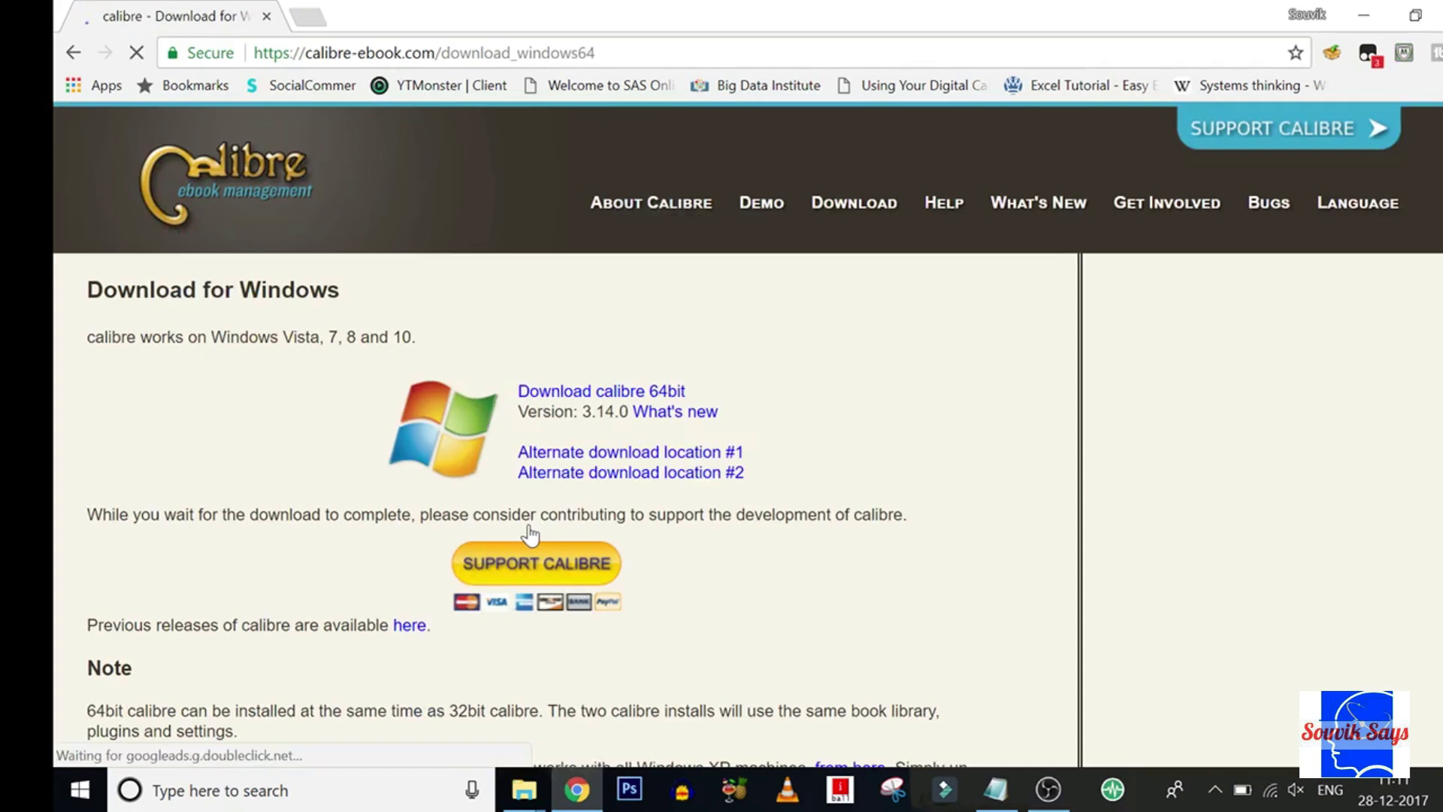
# - Download the 64-bit calibre installer for Windows and accept the license agreement in its setup
pyautogui.click(582, 394)
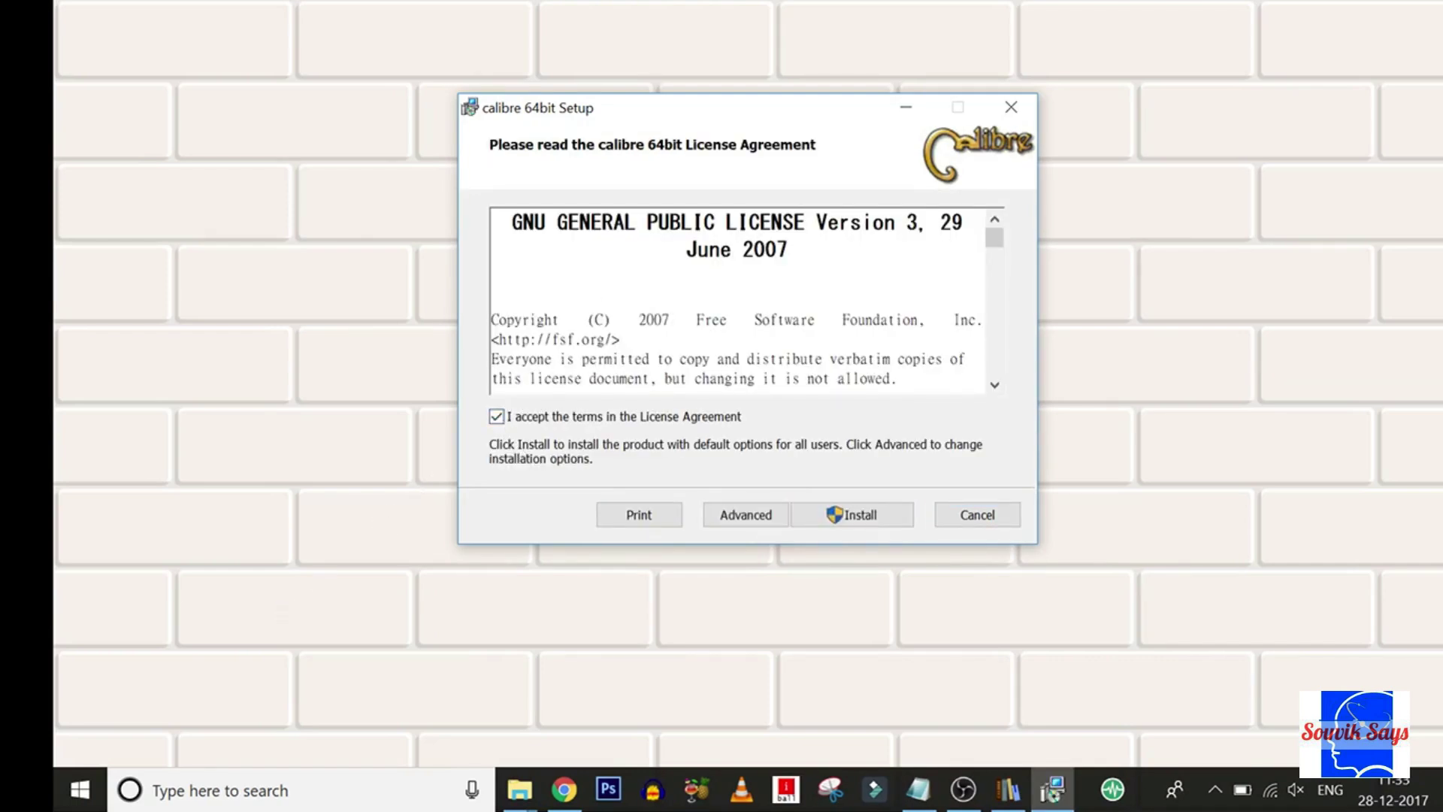
pyautogui.moveTo(787, 119); pyautogui.dragTo(552, 257)
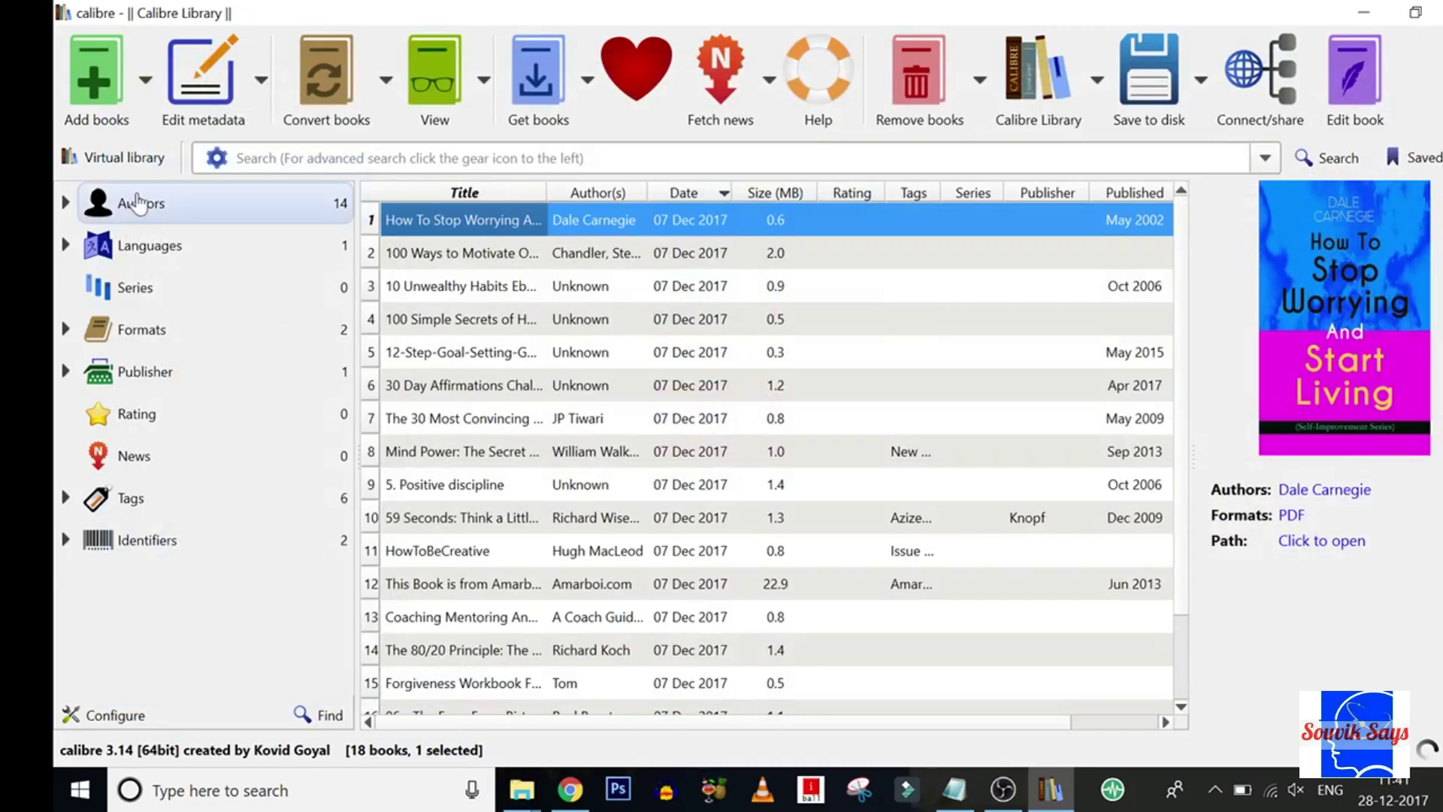
# - Add the 17+YouTube+Quick+Tips PDF from the Desktop folder to the library as a new book
pyautogui.click(148, 77)
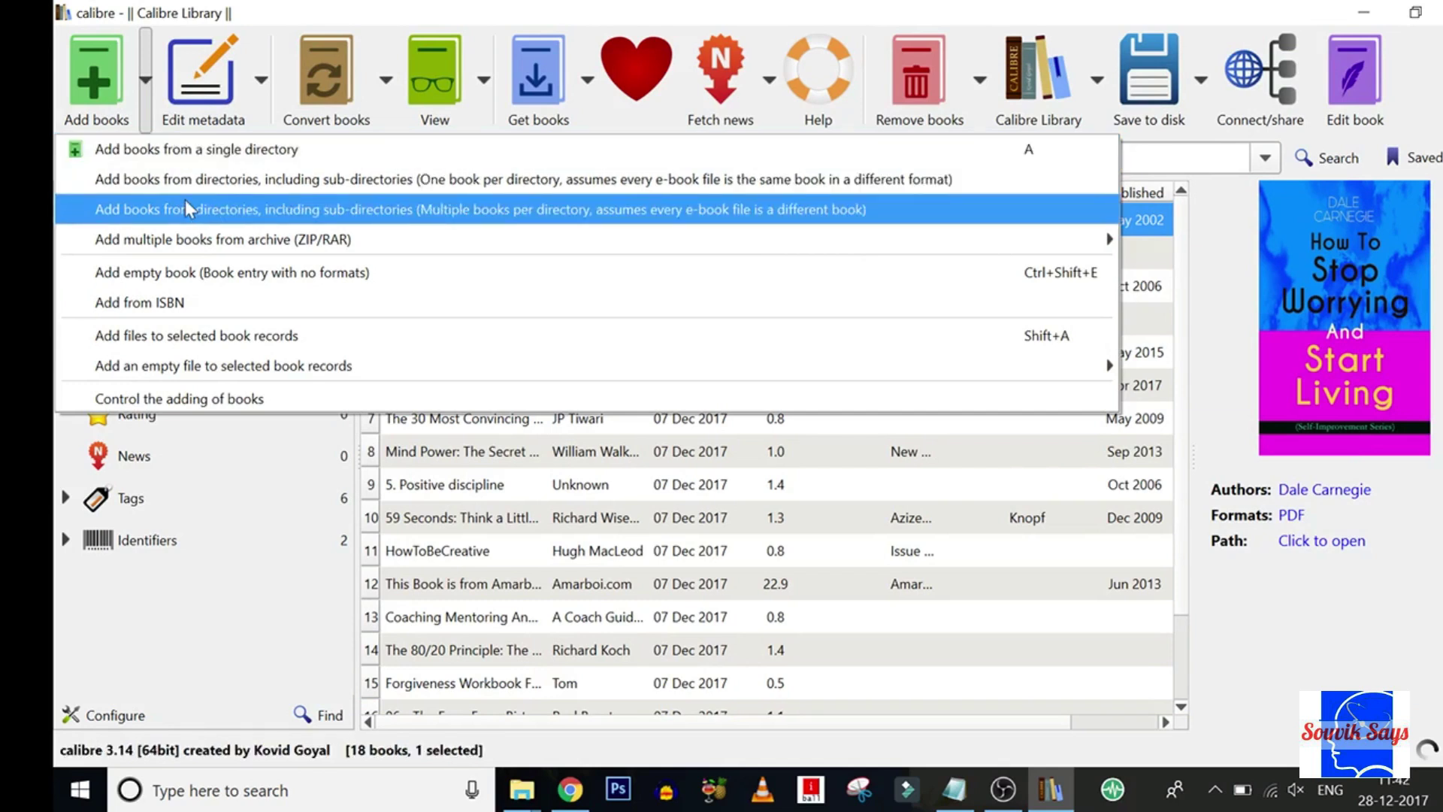
pyautogui.click(202, 325)
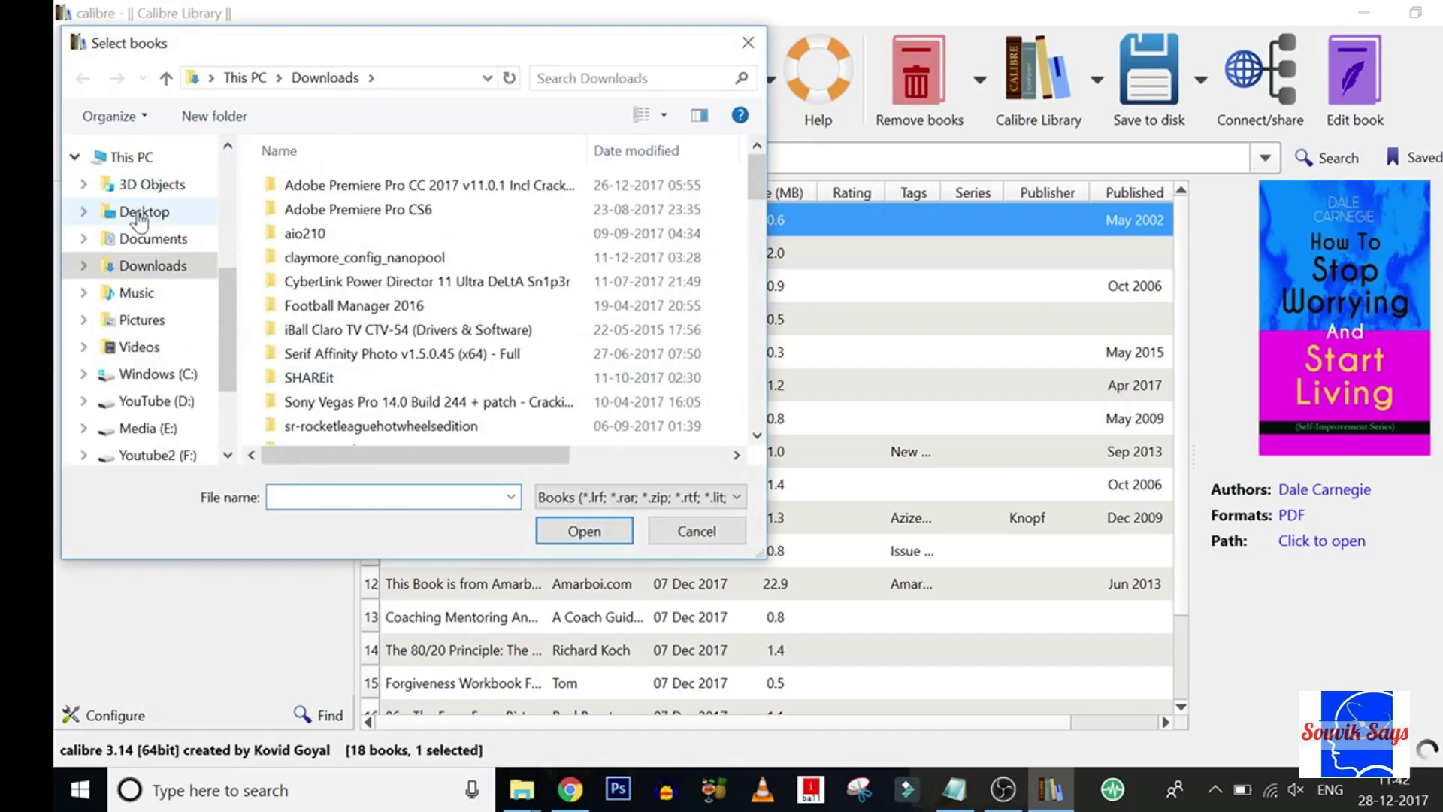
pyautogui.click(139, 211)
pyautogui.moveTo(754, 259); pyautogui.dragTo(758, 361)
pyautogui.click(391, 252)
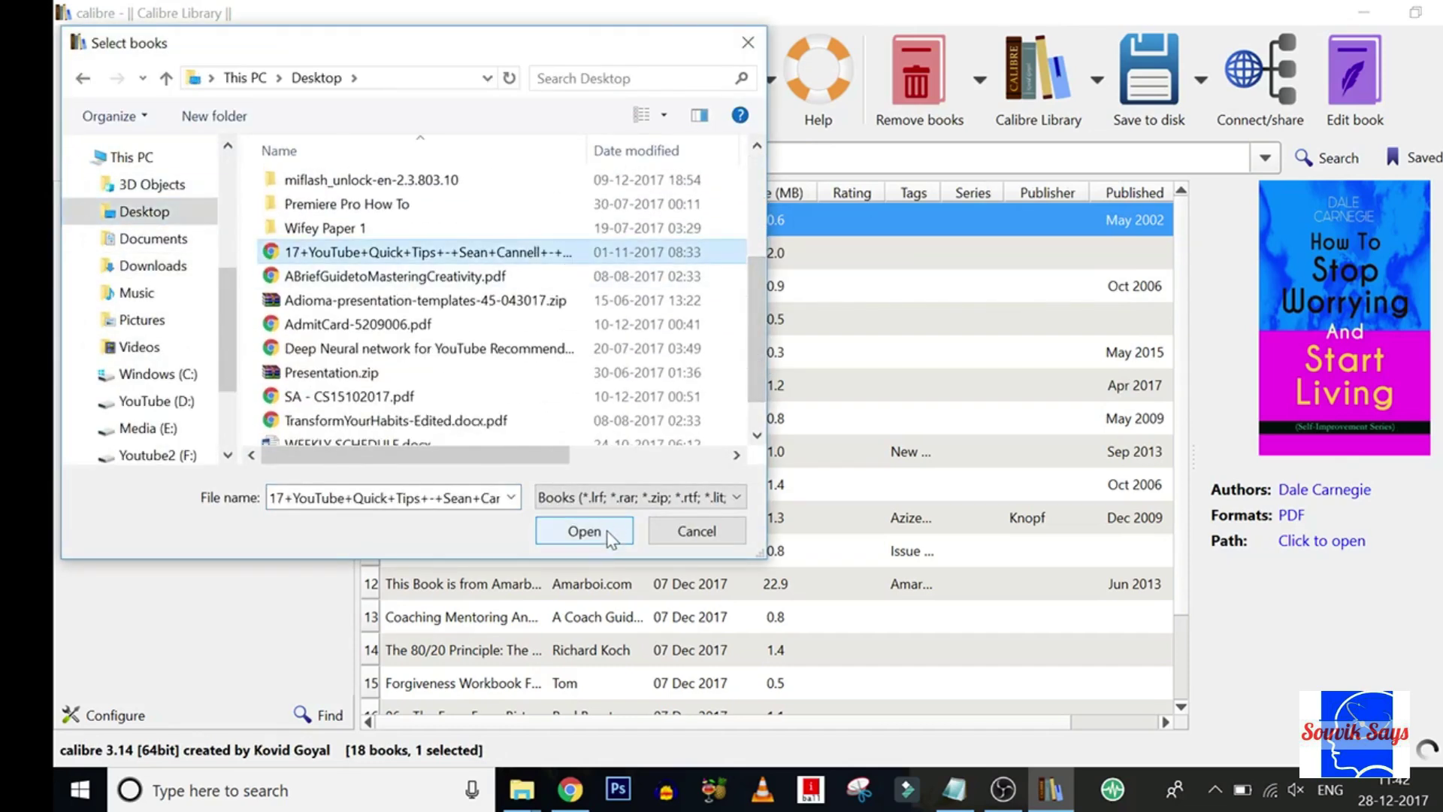
pyautogui.click(607, 535)
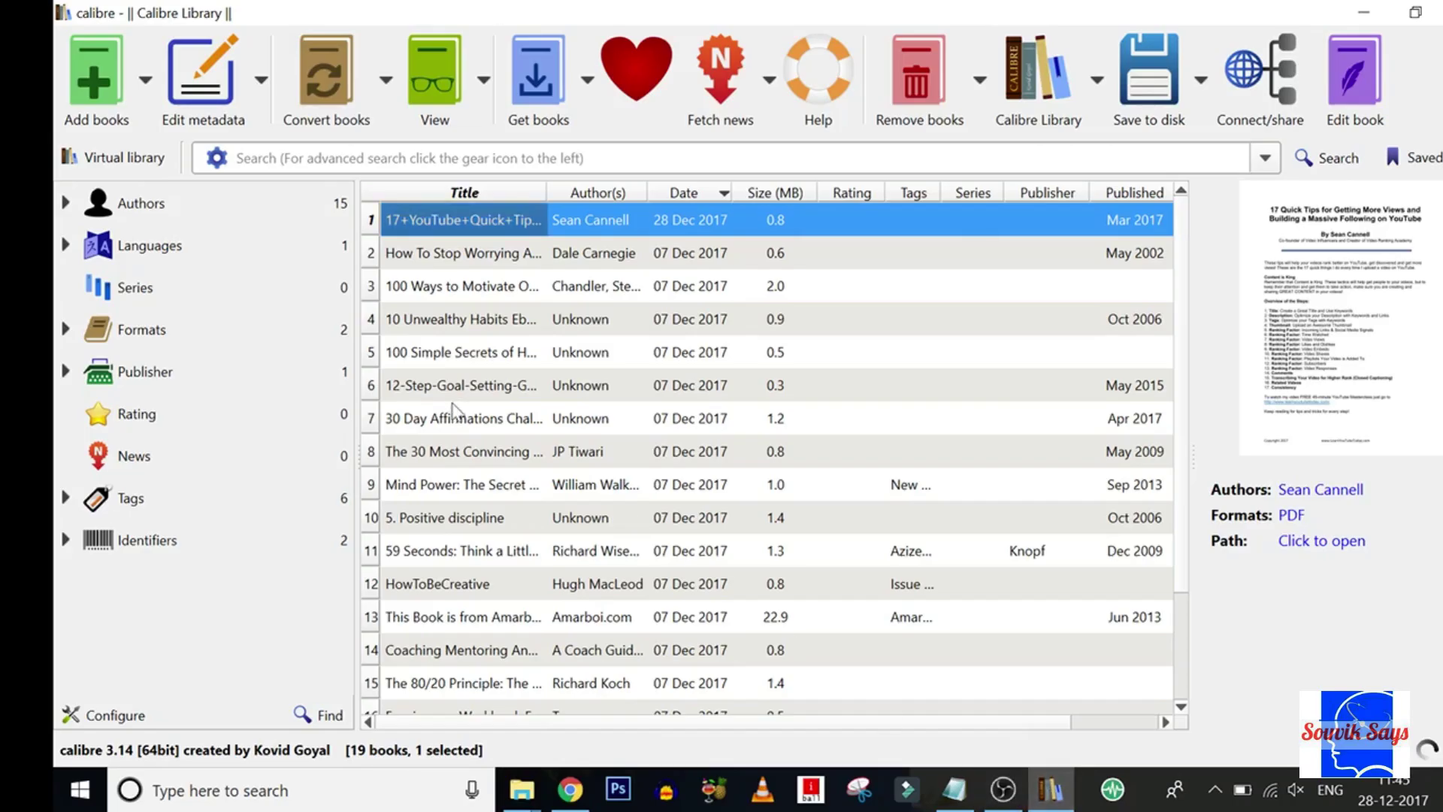
# - Open a bulk conversion for the books from How To Stop Worrying through Mega Living, with MOBI as output format
pyautogui.click(453, 262)
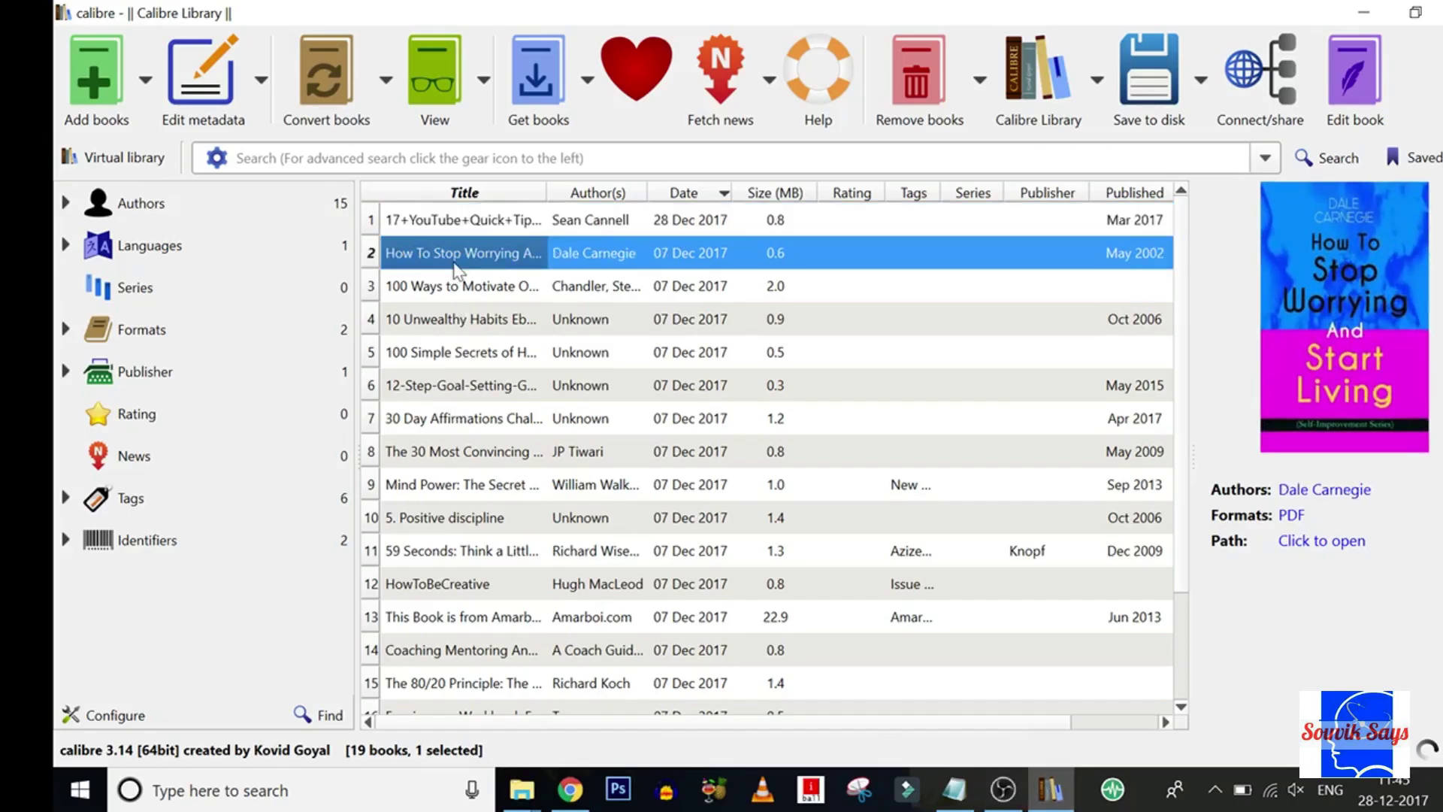
pyautogui.hotkey('shift', 'Down')
pyautogui.hotkey('shift', 'Down')
pyautogui.hotkey('shift', 'Down')
pyautogui.hotkey('shift', 'Down')
pyautogui.hotkey('shift', 'Down')
pyautogui.hotkey('shift', 'Down')
pyautogui.hotkey('shift', 'Down')
pyautogui.hotkey('shift', 'Down')
pyautogui.hotkey('shift', 'Down')
pyautogui.hotkey('shift', 'Down')
pyautogui.hotkey('shift', 'Down')
pyautogui.hotkey('shift', 'Down')
pyautogui.hotkey('shift', 'Down')
pyautogui.hotkey('shift', 'Down')
pyautogui.hotkey('shift', 'Down')
pyautogui.hotkey('shift', 'Down')
pyautogui.hotkey('shift', 'Down')
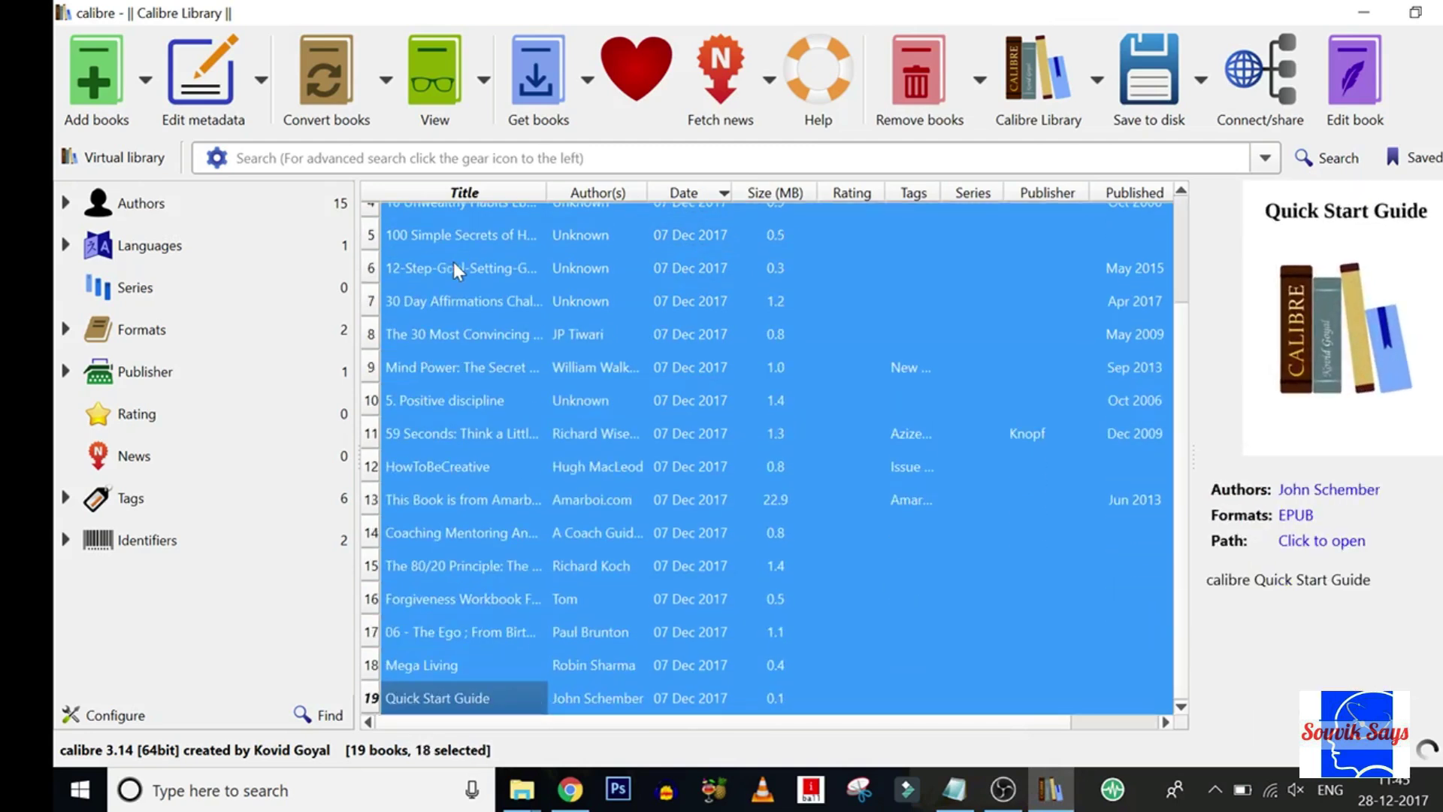
pyautogui.hotkey('shift', 'Up')
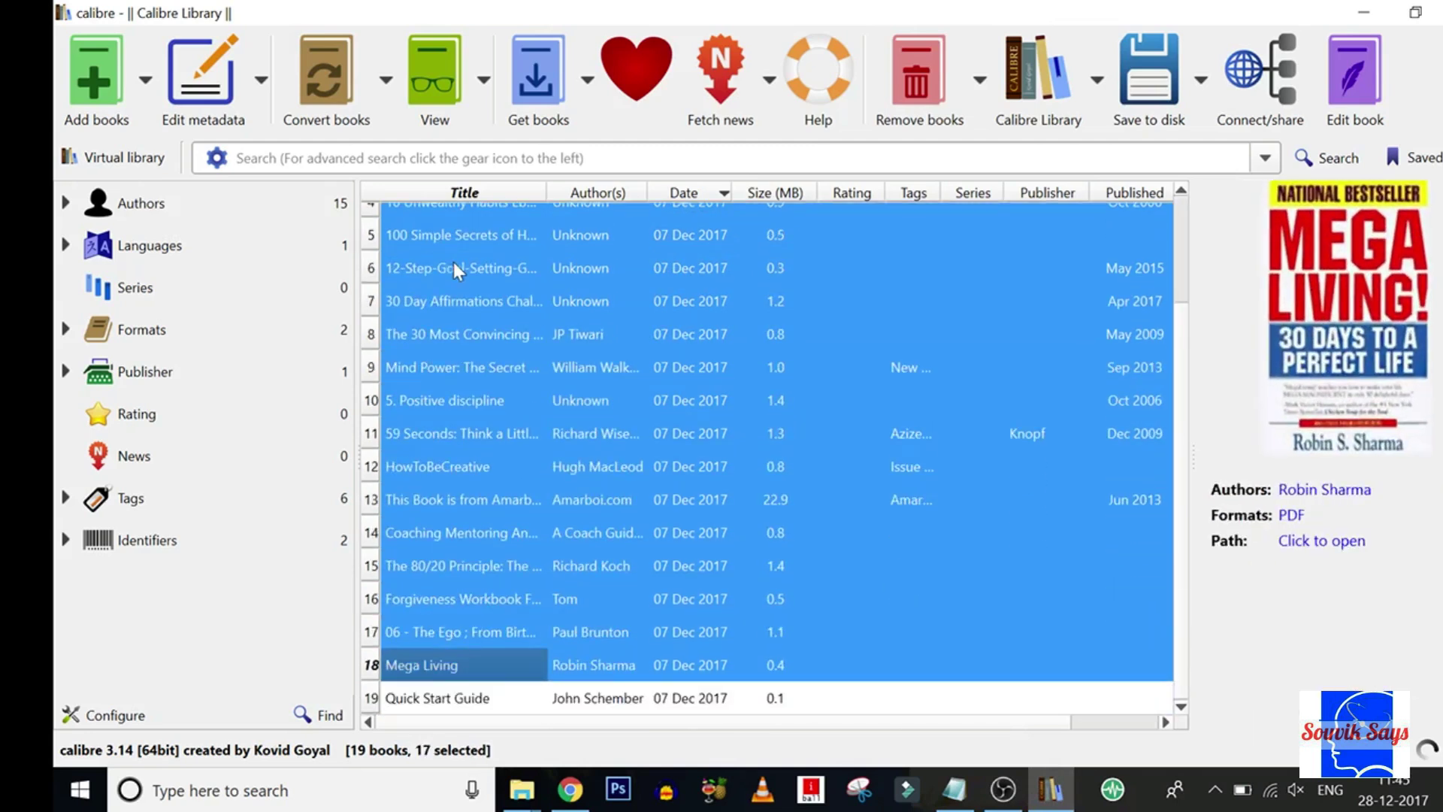
pyautogui.press('c')
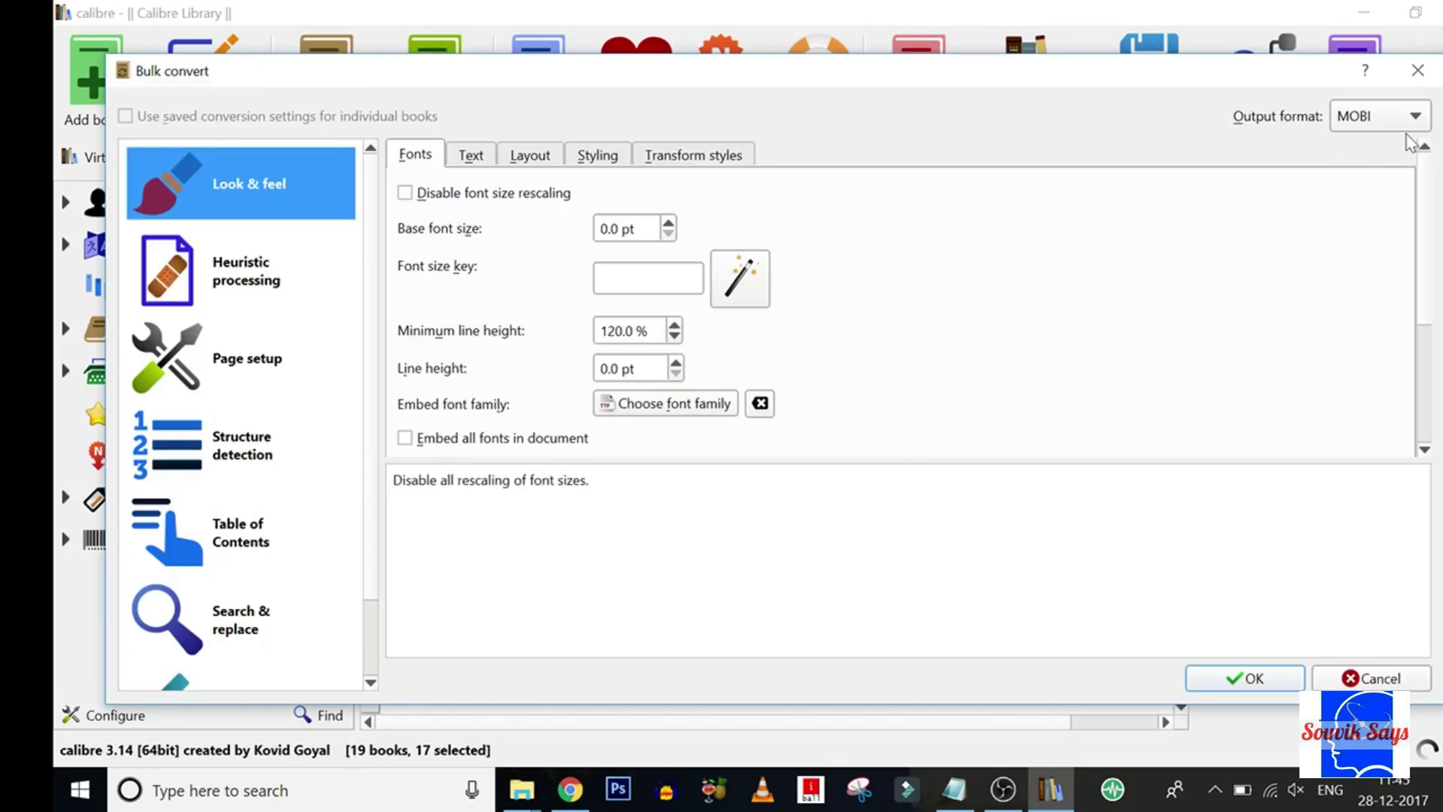
pyautogui.click(1388, 124)
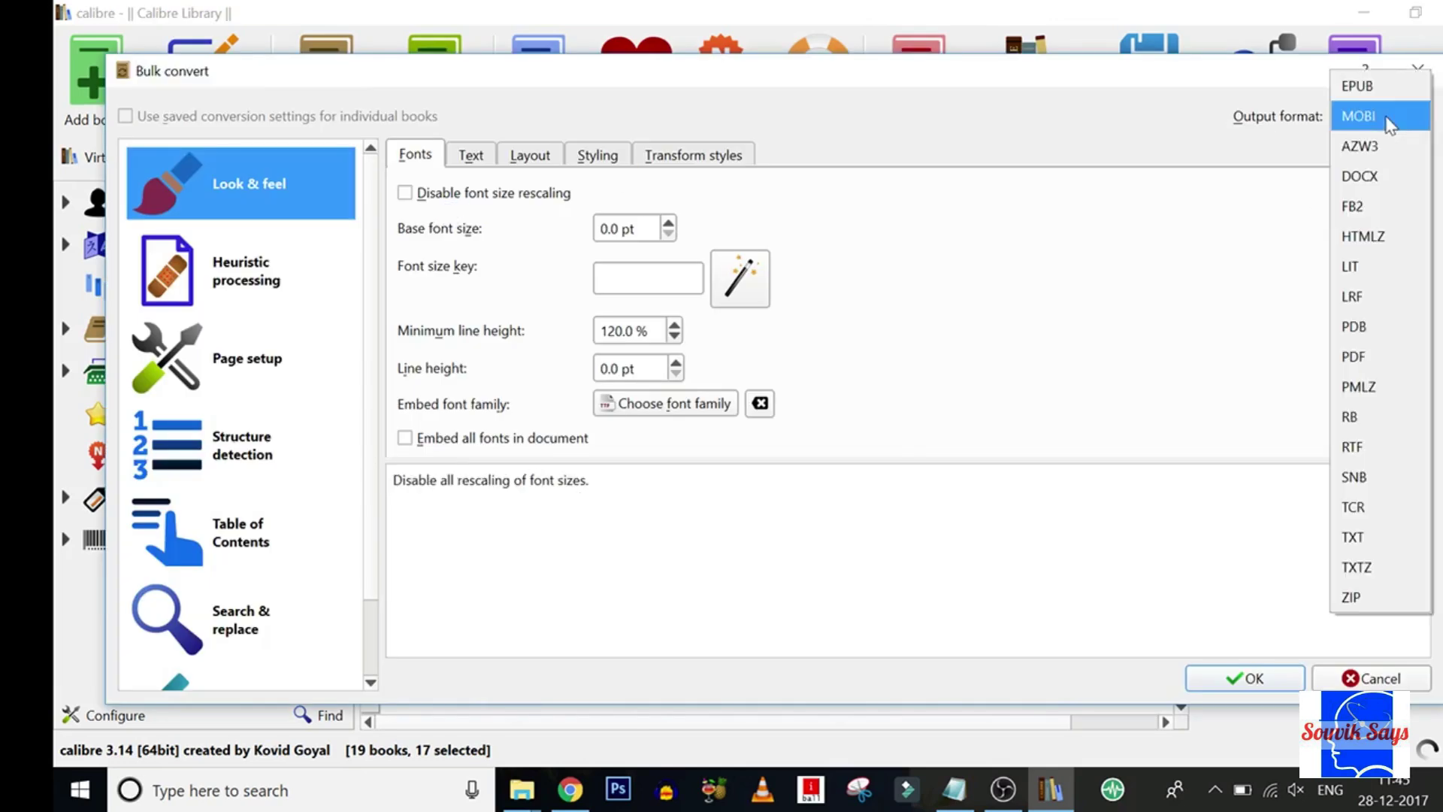
pyautogui.click(1361, 124)
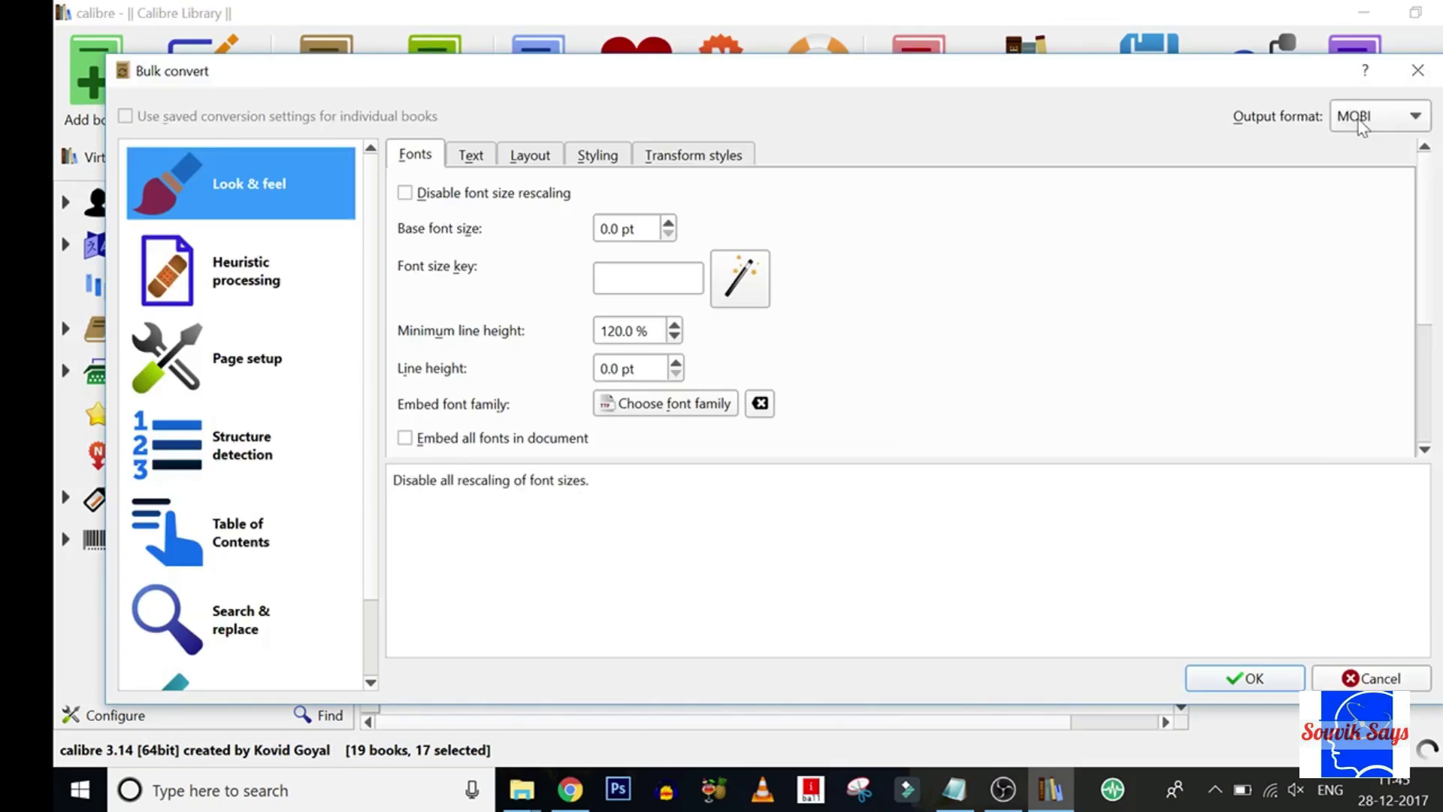
# - Review the Kindle output profiles and the MOBI output options, and start the bulk conversion
pyautogui.moveTo(590, 275)
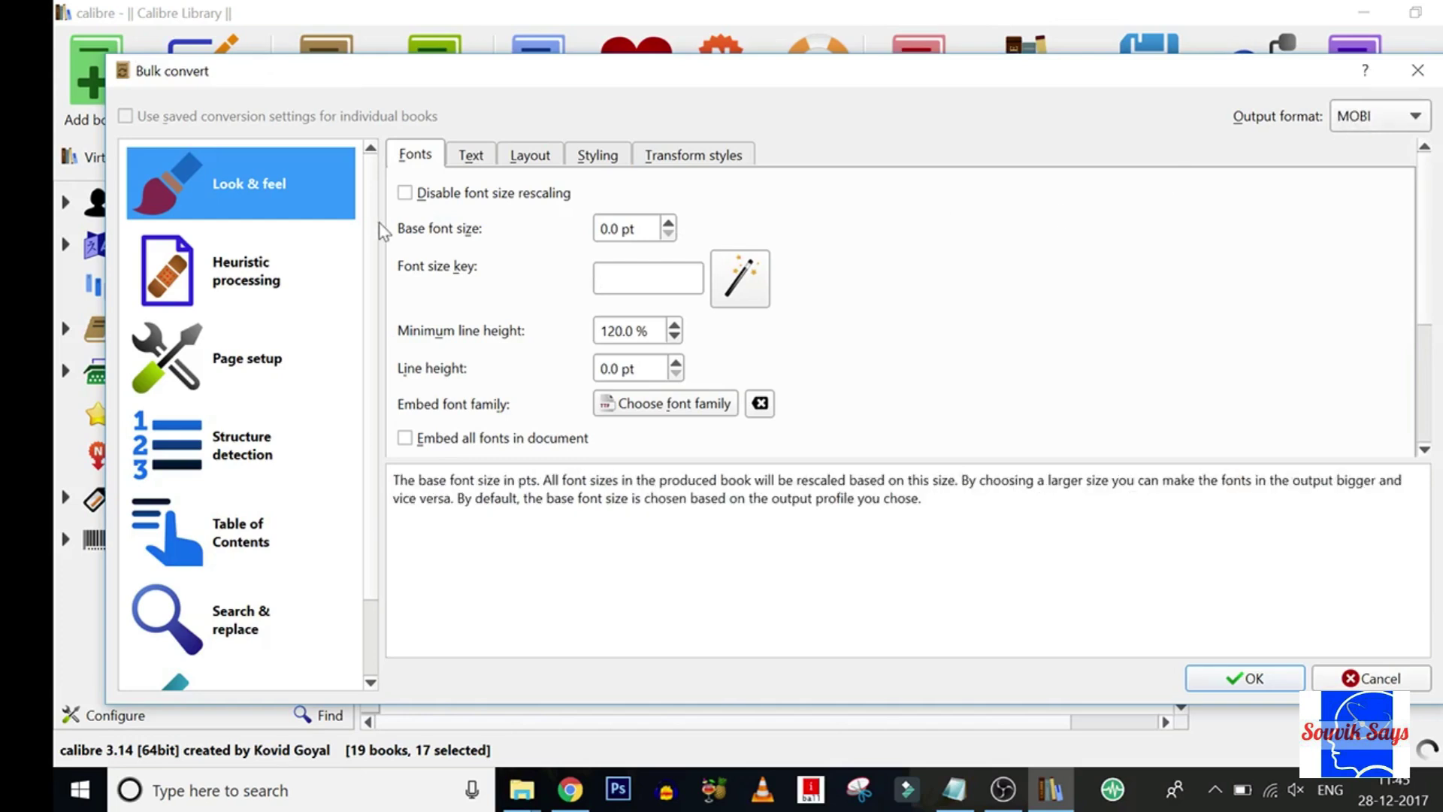
pyautogui.click(226, 360)
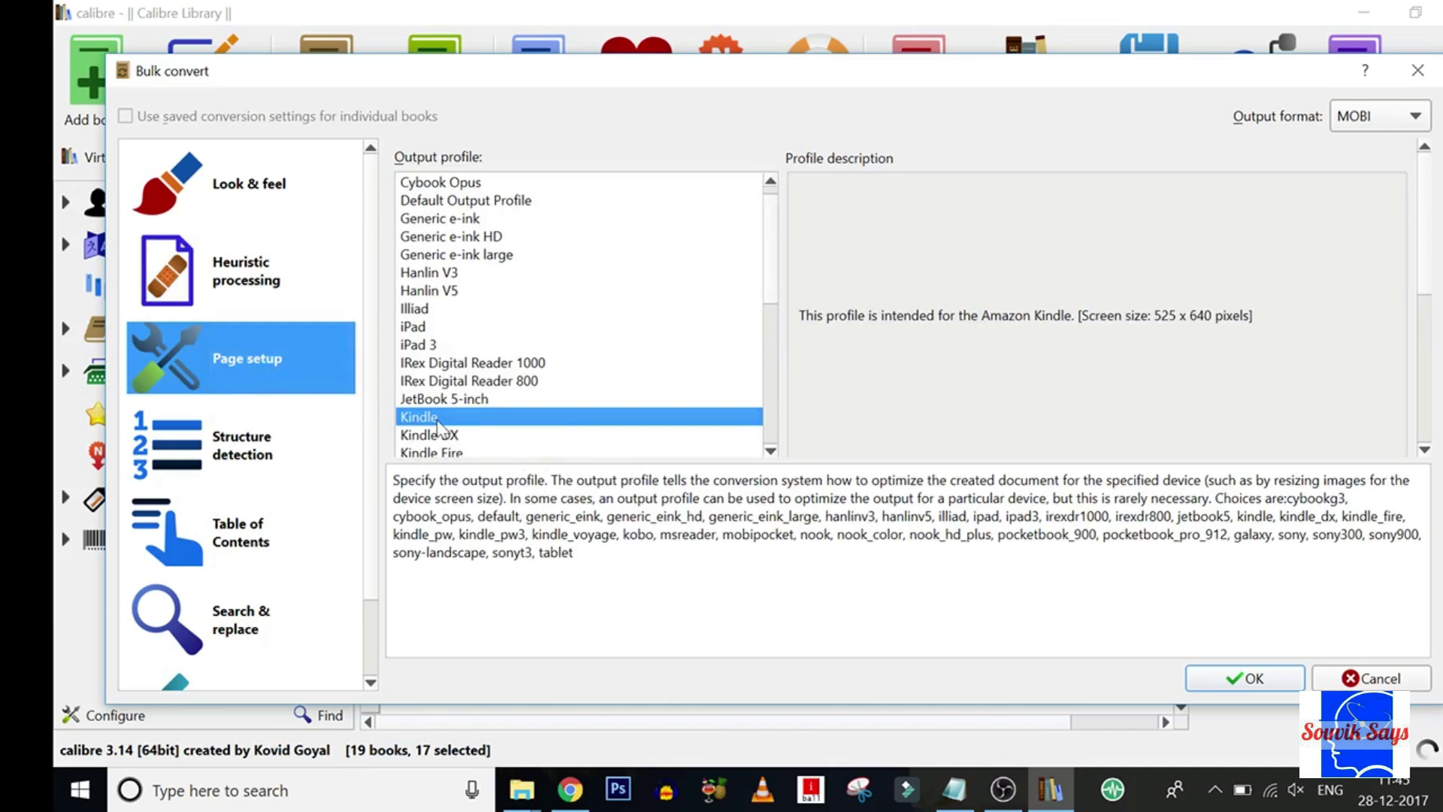
pyautogui.click(771, 452)
pyautogui.click(770, 452)
pyautogui.click(770, 452)
pyautogui.click(771, 452)
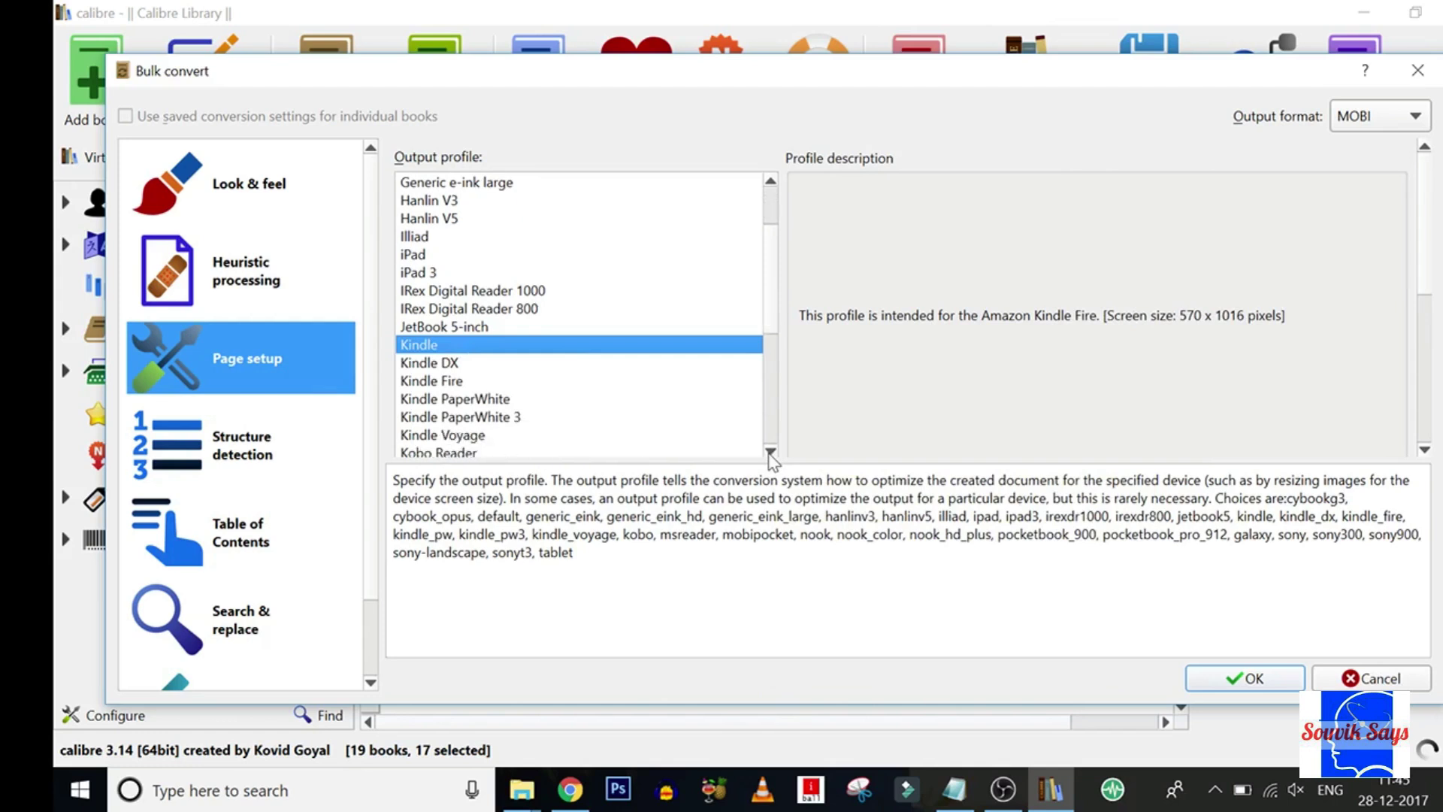
pyautogui.click(770, 452)
pyautogui.click(292, 635)
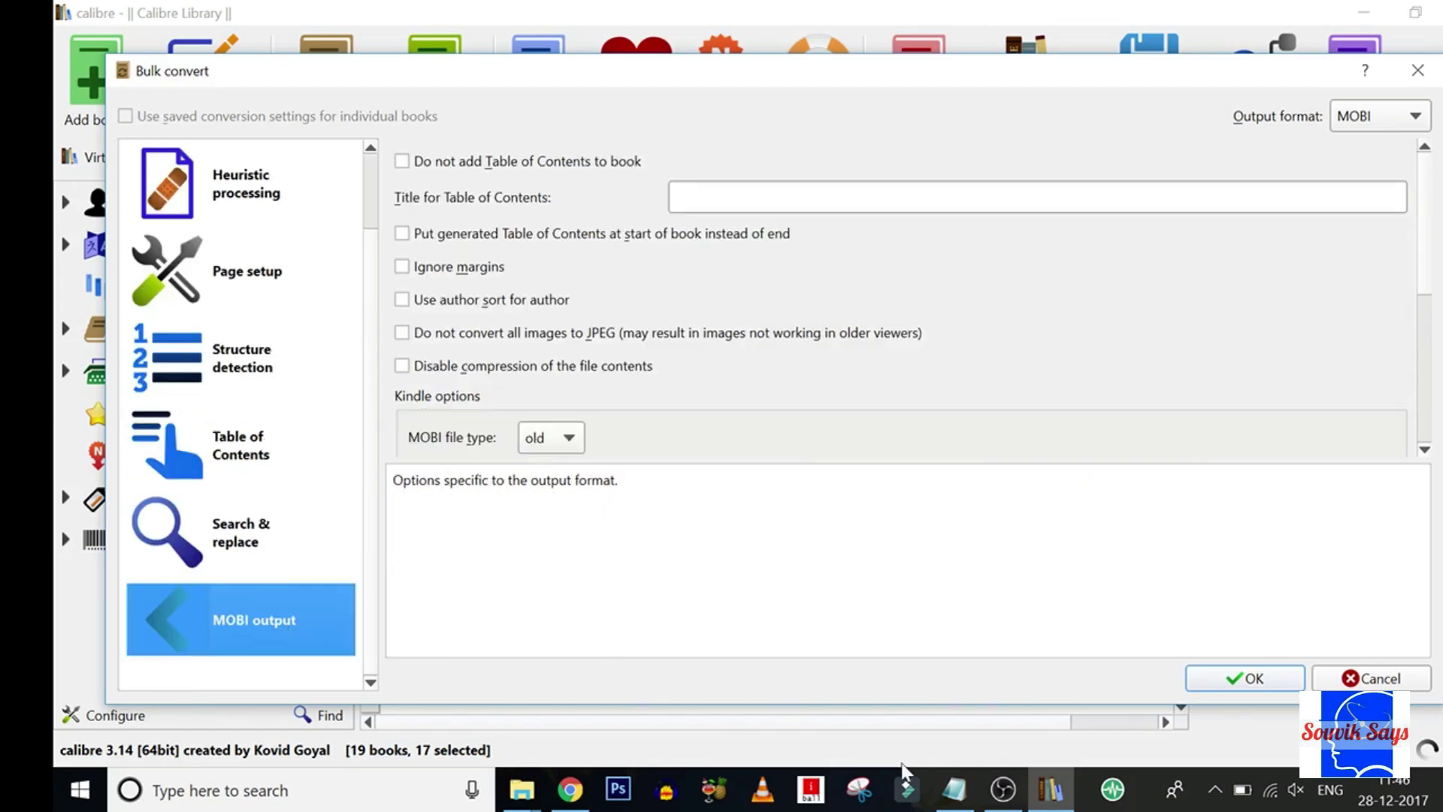
pyautogui.click(1225, 681)
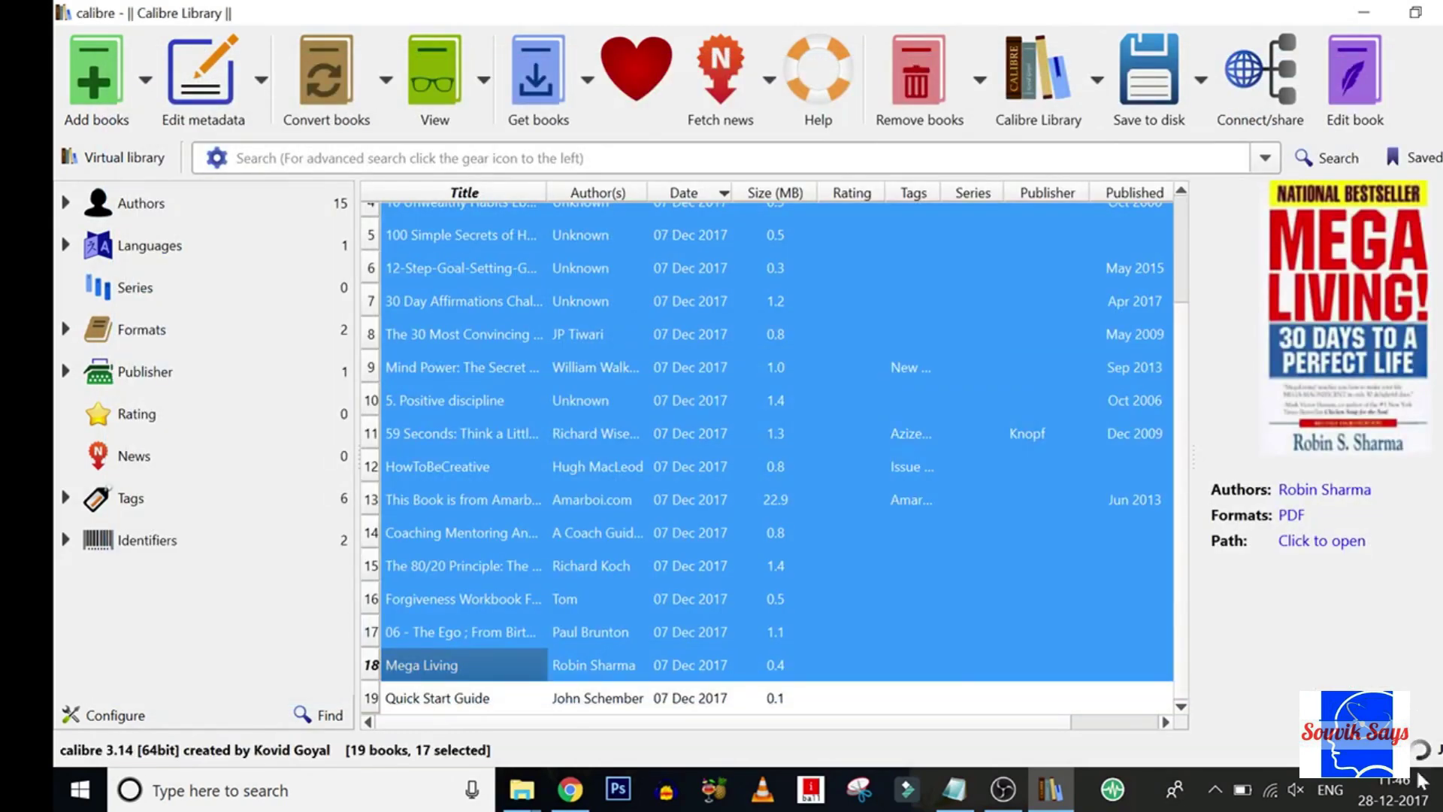
pyautogui.hotkey('alt', 'shift', 'j')
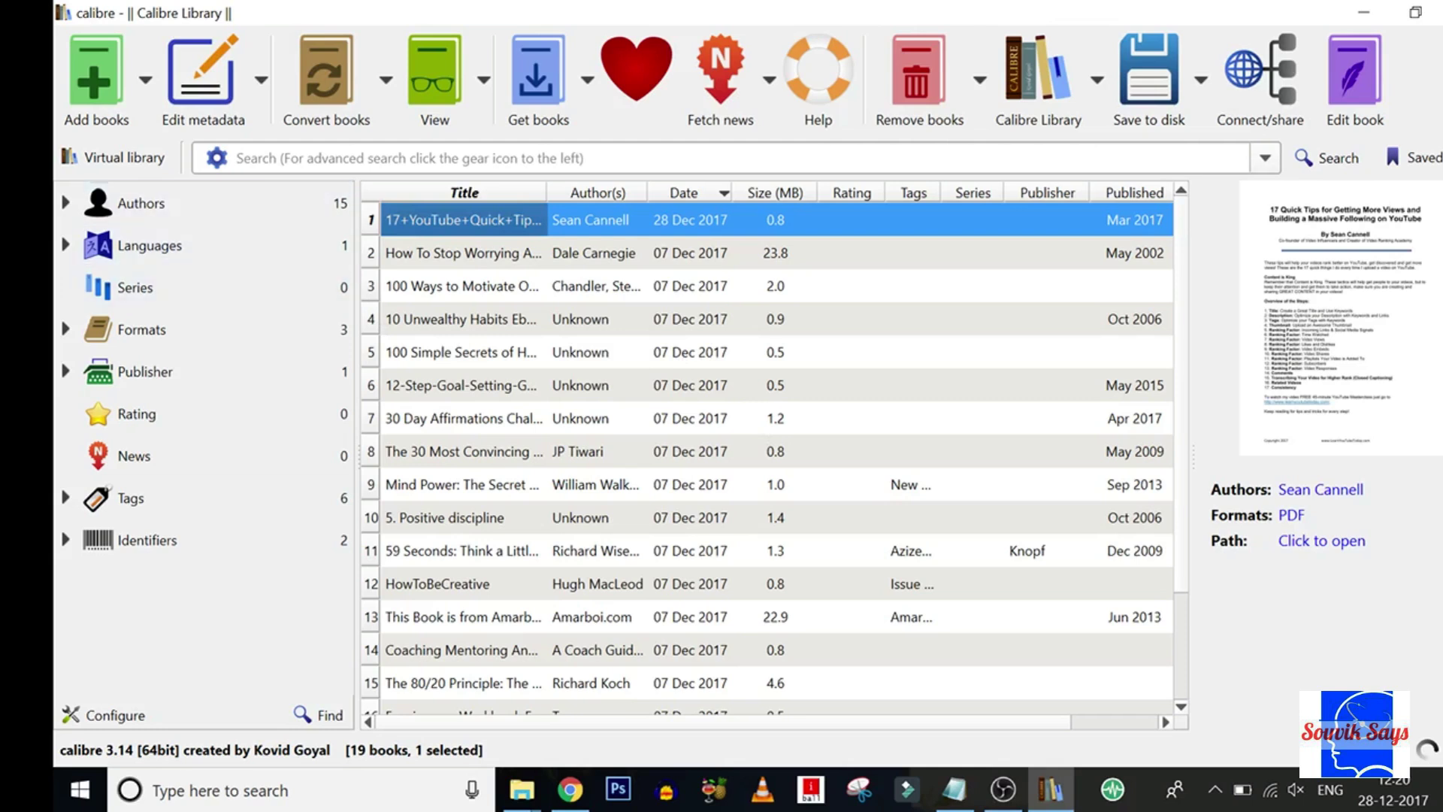
# - Change the newly added book's title to "17 YouTube Quick Tips" and generate the matching title sort
pyautogui.click(223, 113)
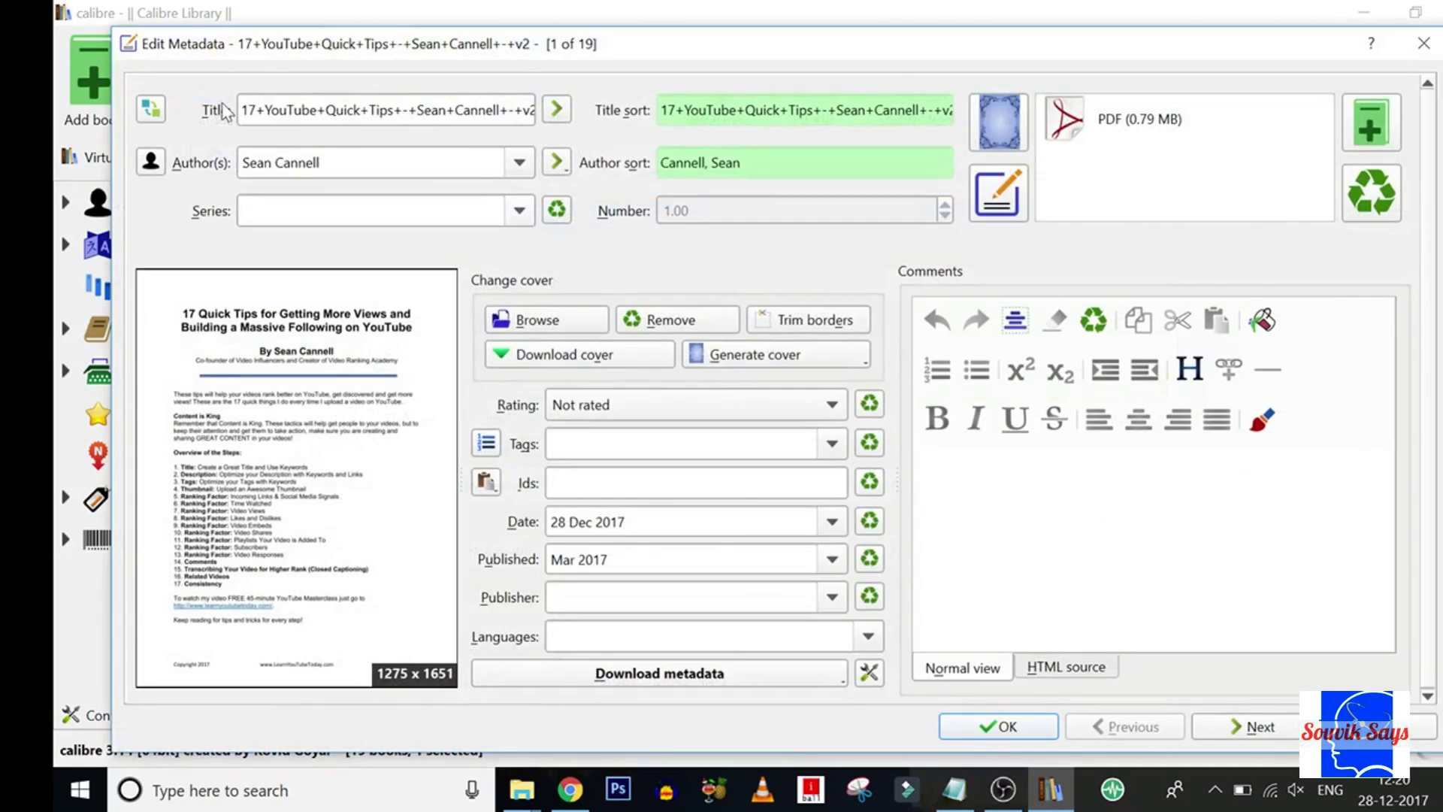
pyautogui.click(266, 109)
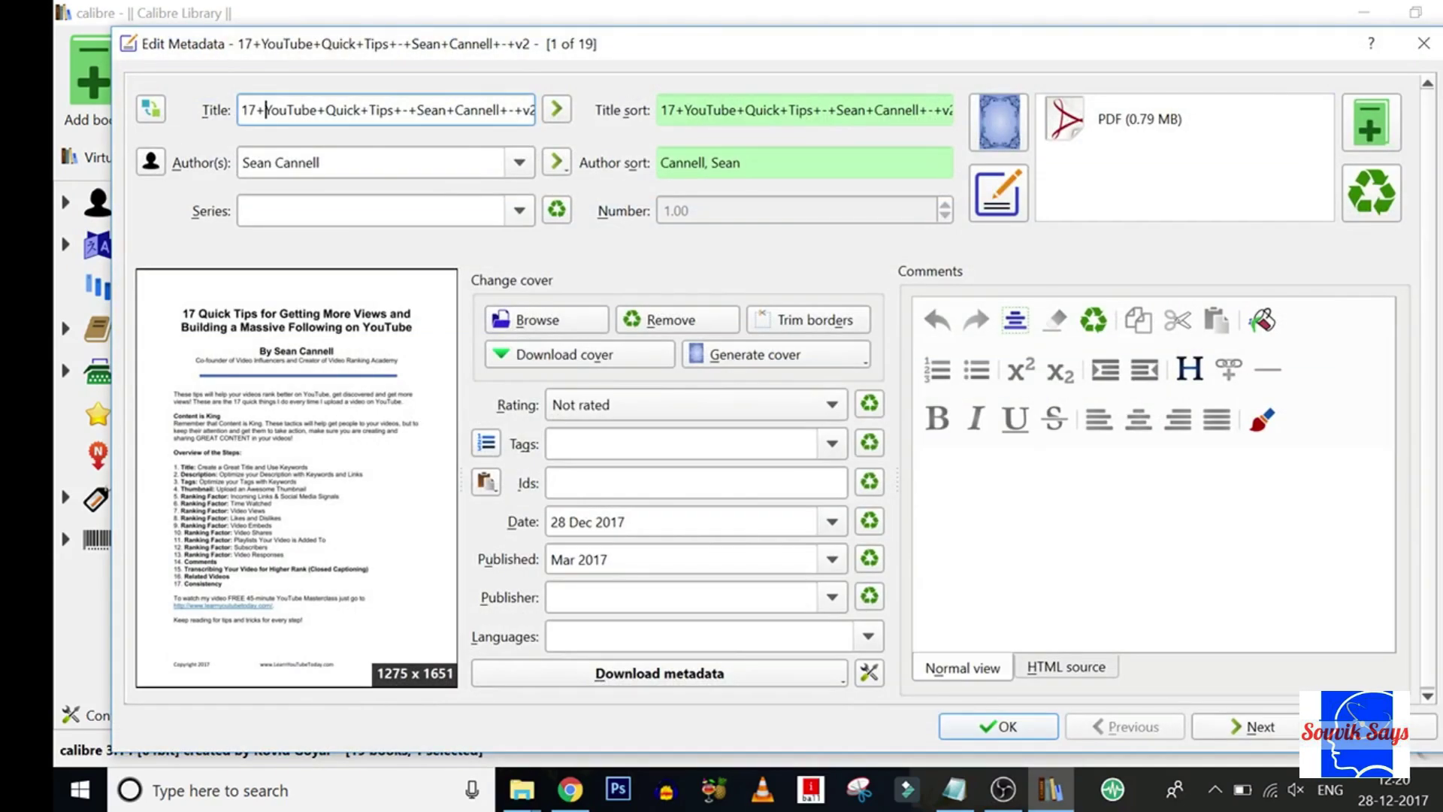
pyautogui.press('BackSpace')
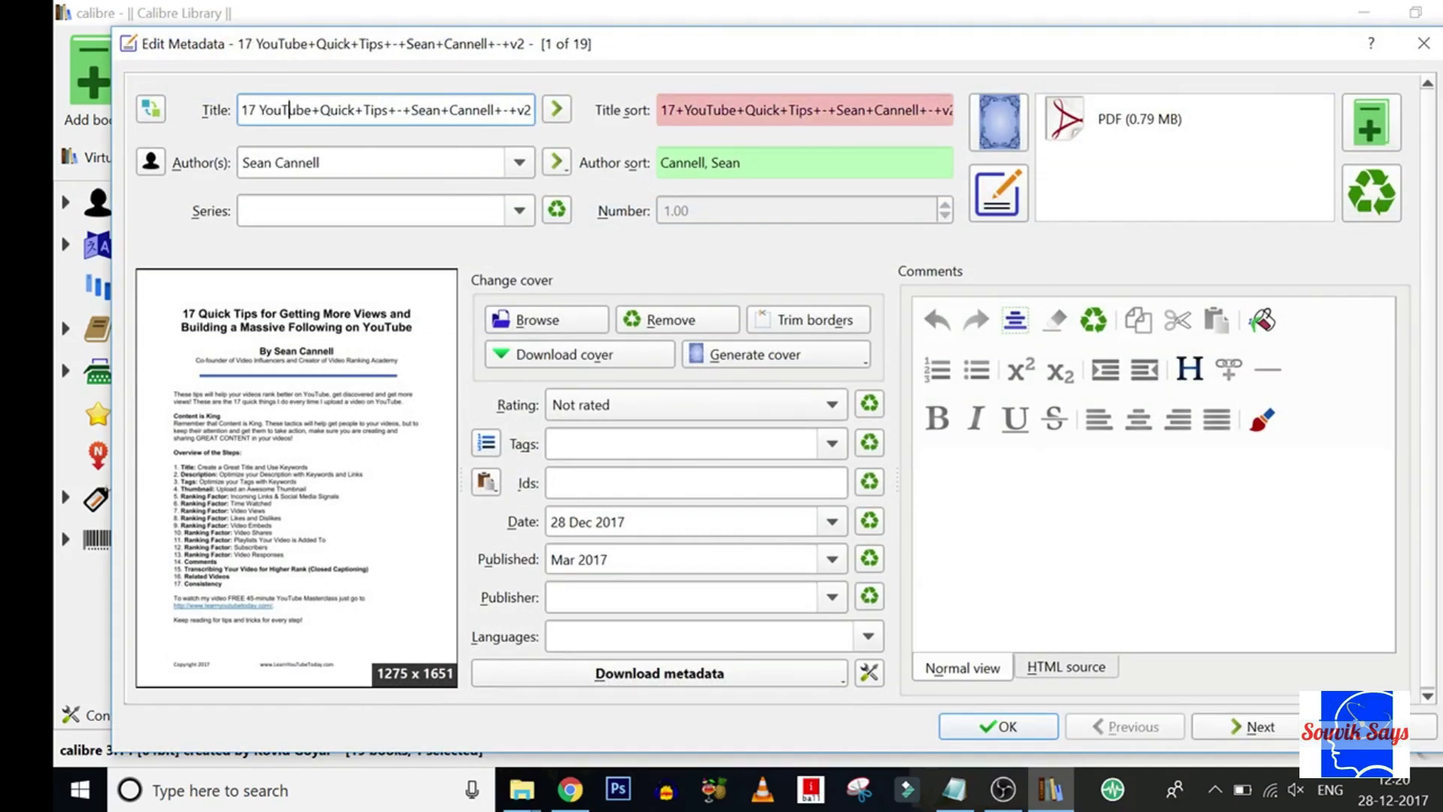
pyautogui.press('BackSpace')
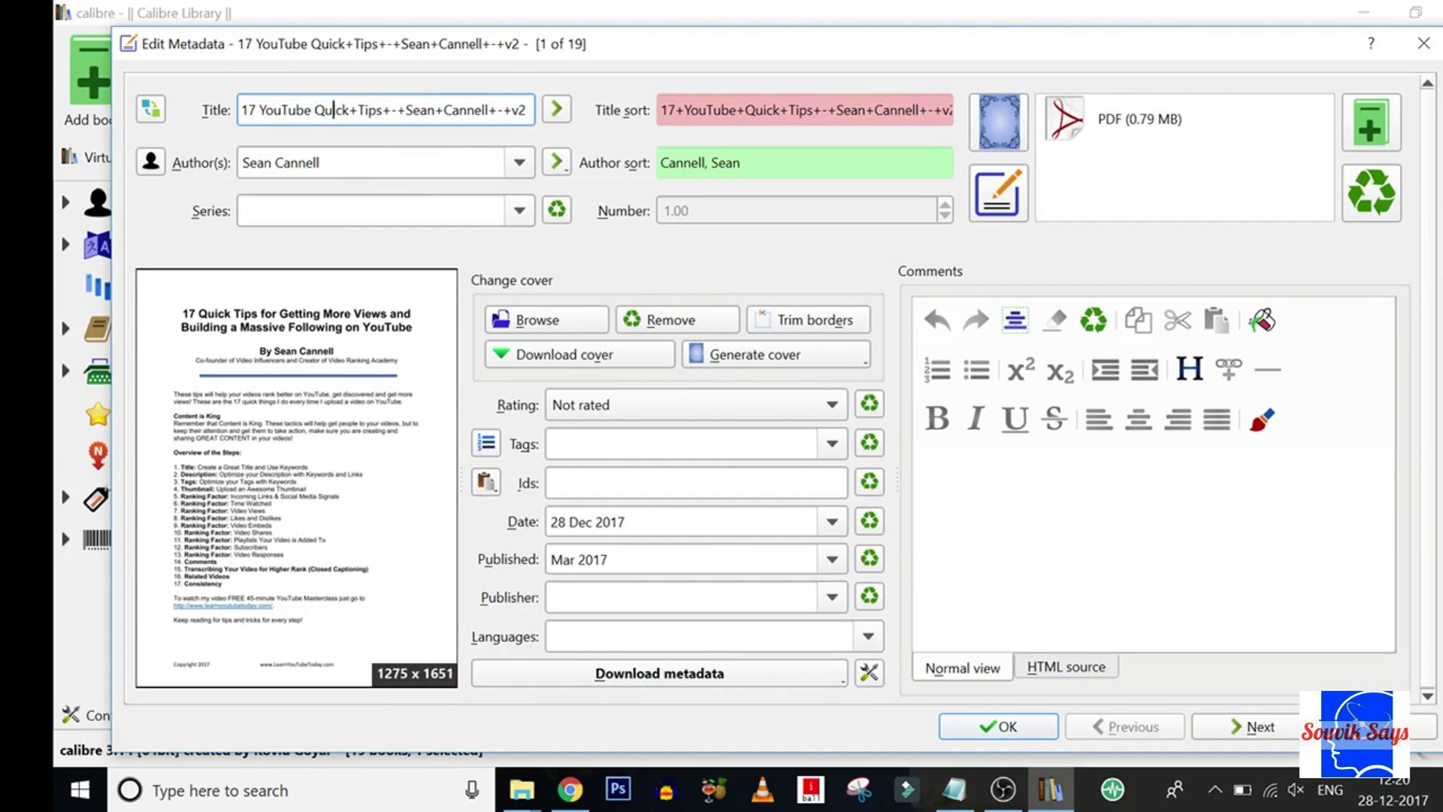
pyautogui.press('Right')
pyautogui.press('BackSpace')
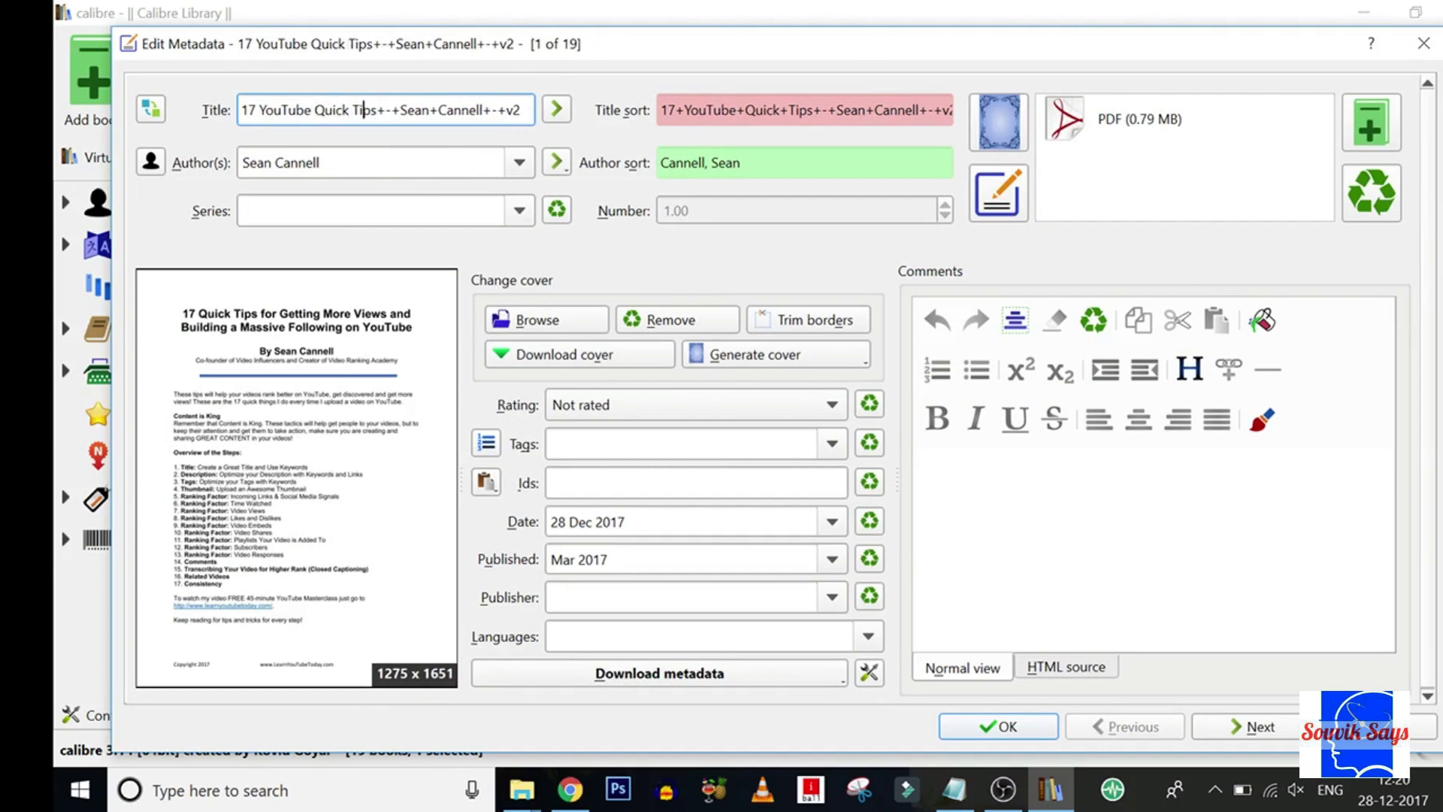
pyautogui.hotkey('shift', 'Right')
pyautogui.hotkey('shift', 'Right')
pyautogui.hotkey('shift', 'Right')
pyautogui.hotkey('shift', 'Right')
pyautogui.hotkey('shift', 'Right')
pyautogui.hotkey('shift', 'Right')
pyautogui.hotkey('shift', 'Right')
pyautogui.hotkey('shift', 'Right')
pyautogui.hotkey('shift', 'Right')
pyautogui.hotkey('shift', 'Right')
pyautogui.hotkey('shift', 'Right')
pyautogui.hotkey('shift', 'Right')
pyautogui.hotkey('shift', 'Right')
pyautogui.hotkey('shift', 'Right')
pyautogui.hotkey('shift', 'Right')
pyautogui.hotkey('shift', 'Right')
pyautogui.hotkey('shift', 'Right')
pyautogui.hotkey('shift', 'Right')
pyautogui.hotkey('shift', 'Right')
pyautogui.hotkey('shift', 'Right')
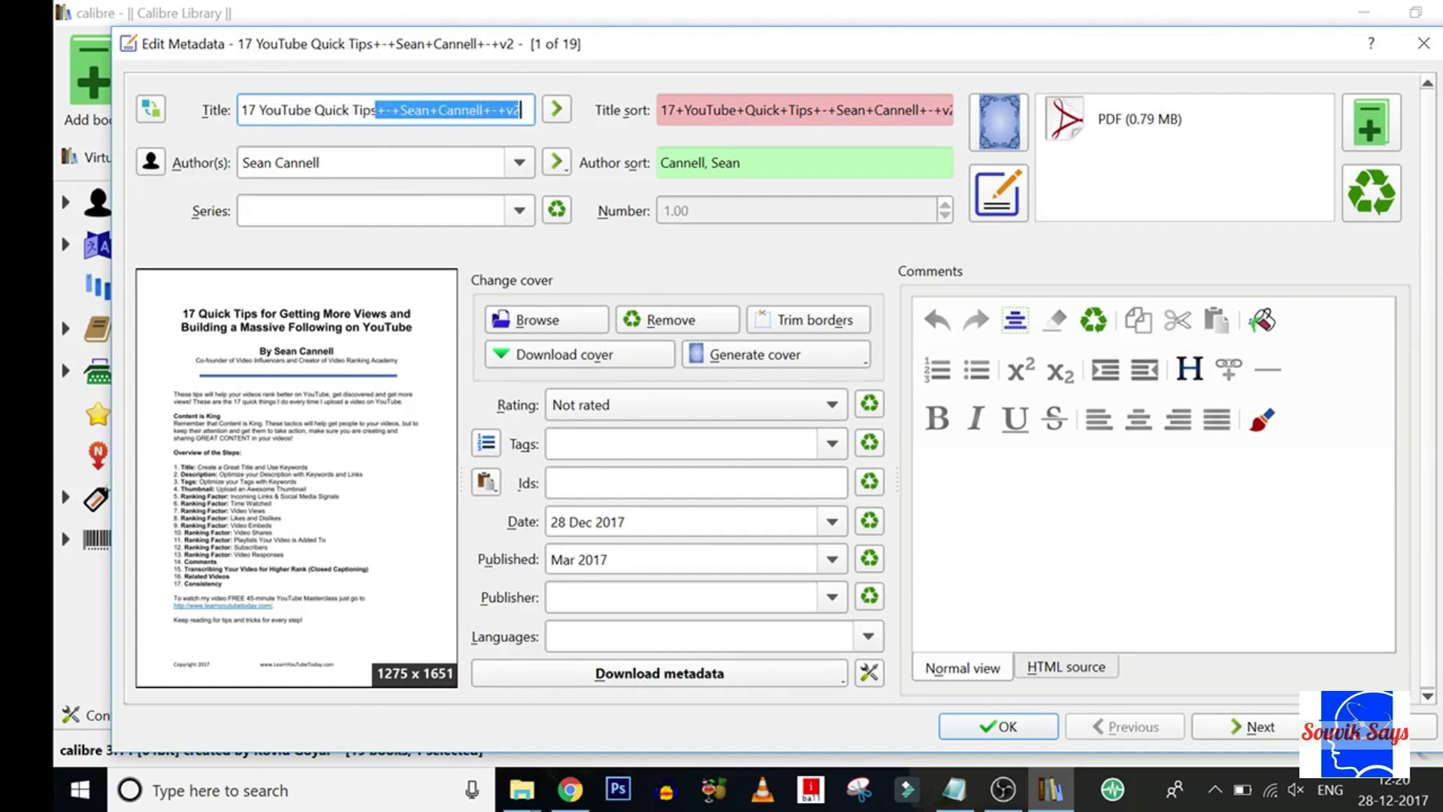
pyautogui.press('BackSpace')
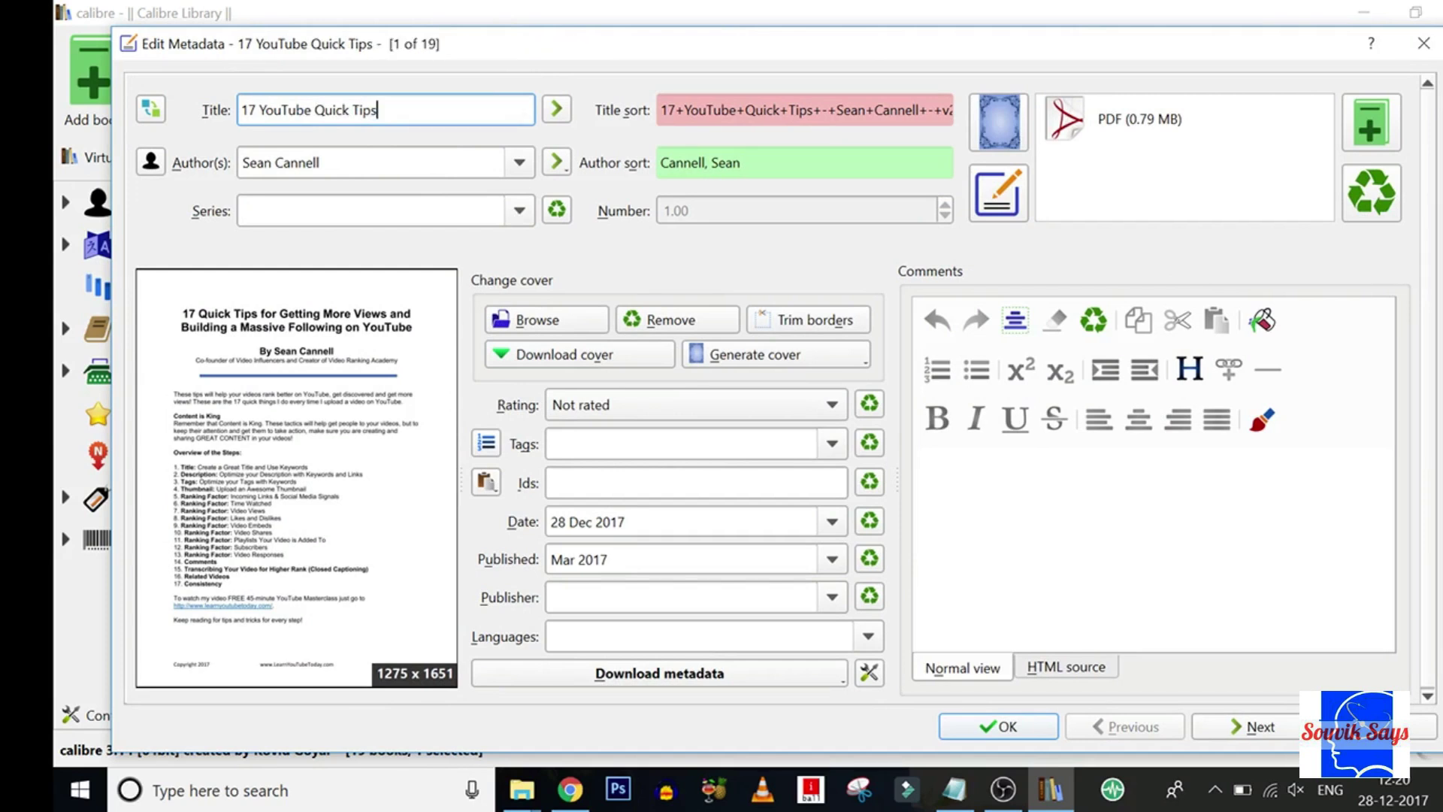
pyautogui.click(558, 113)
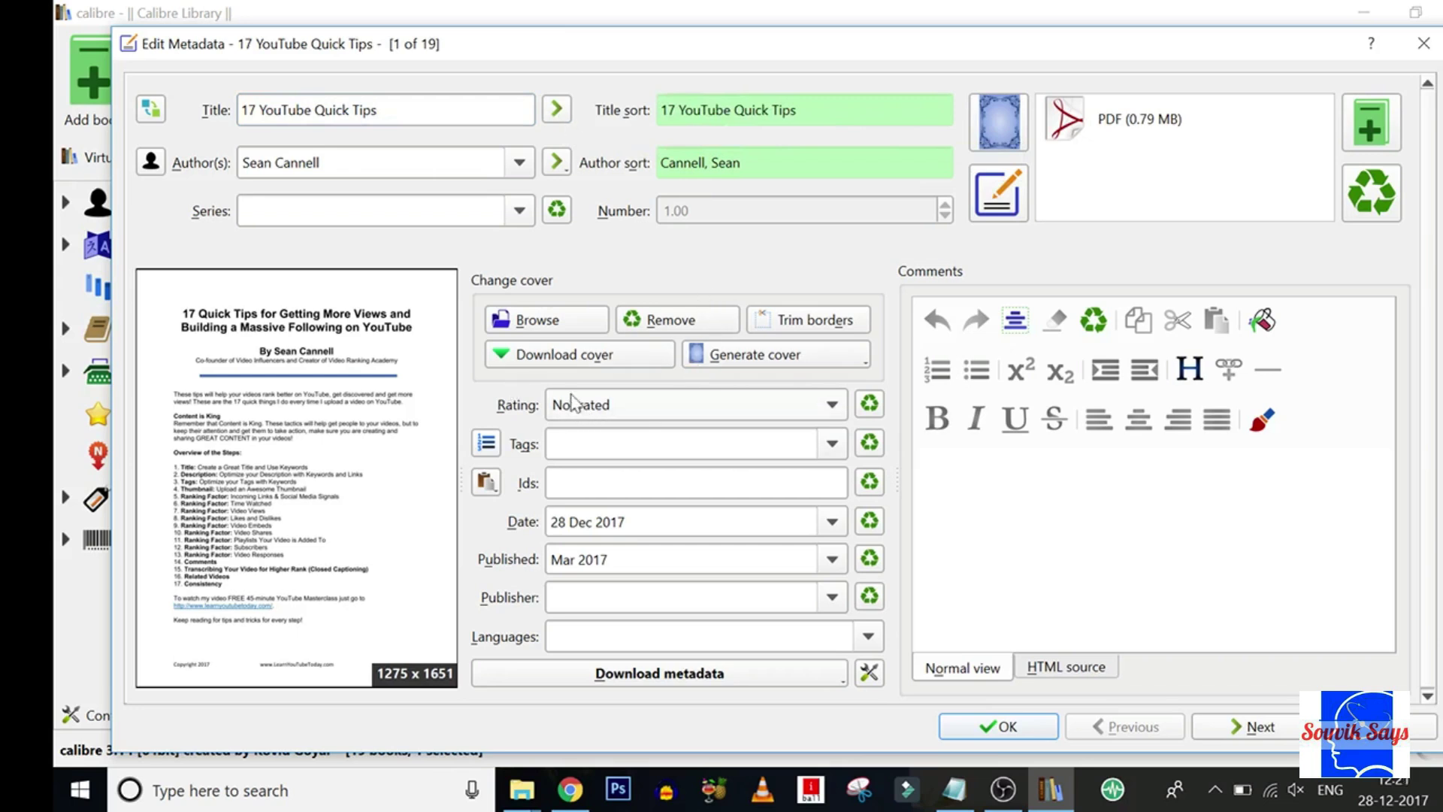
# - Replace the book's cover with the 312x500 one downloaded from Amazon.com and save the metadata
pyautogui.click(582, 362)
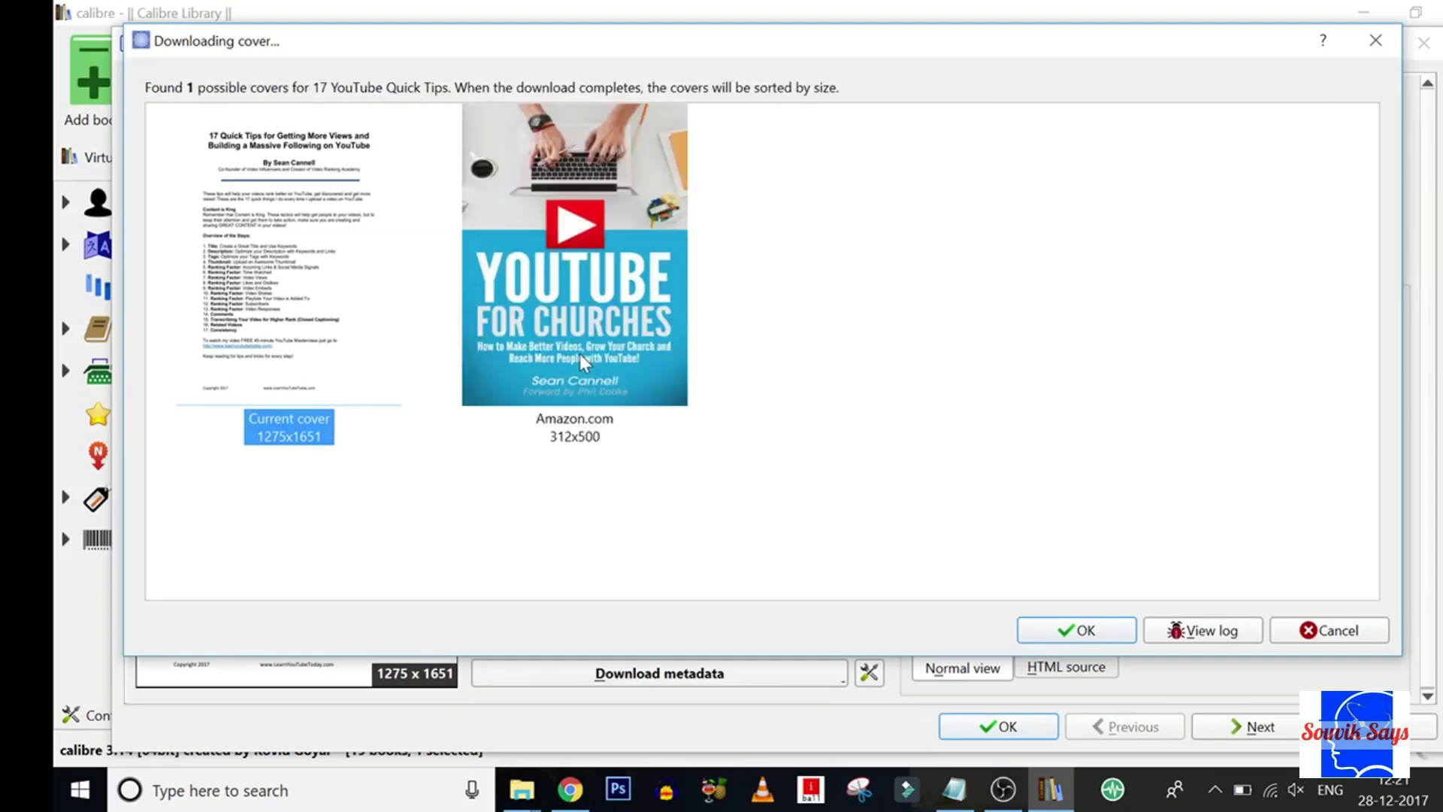
pyautogui.click(536, 365)
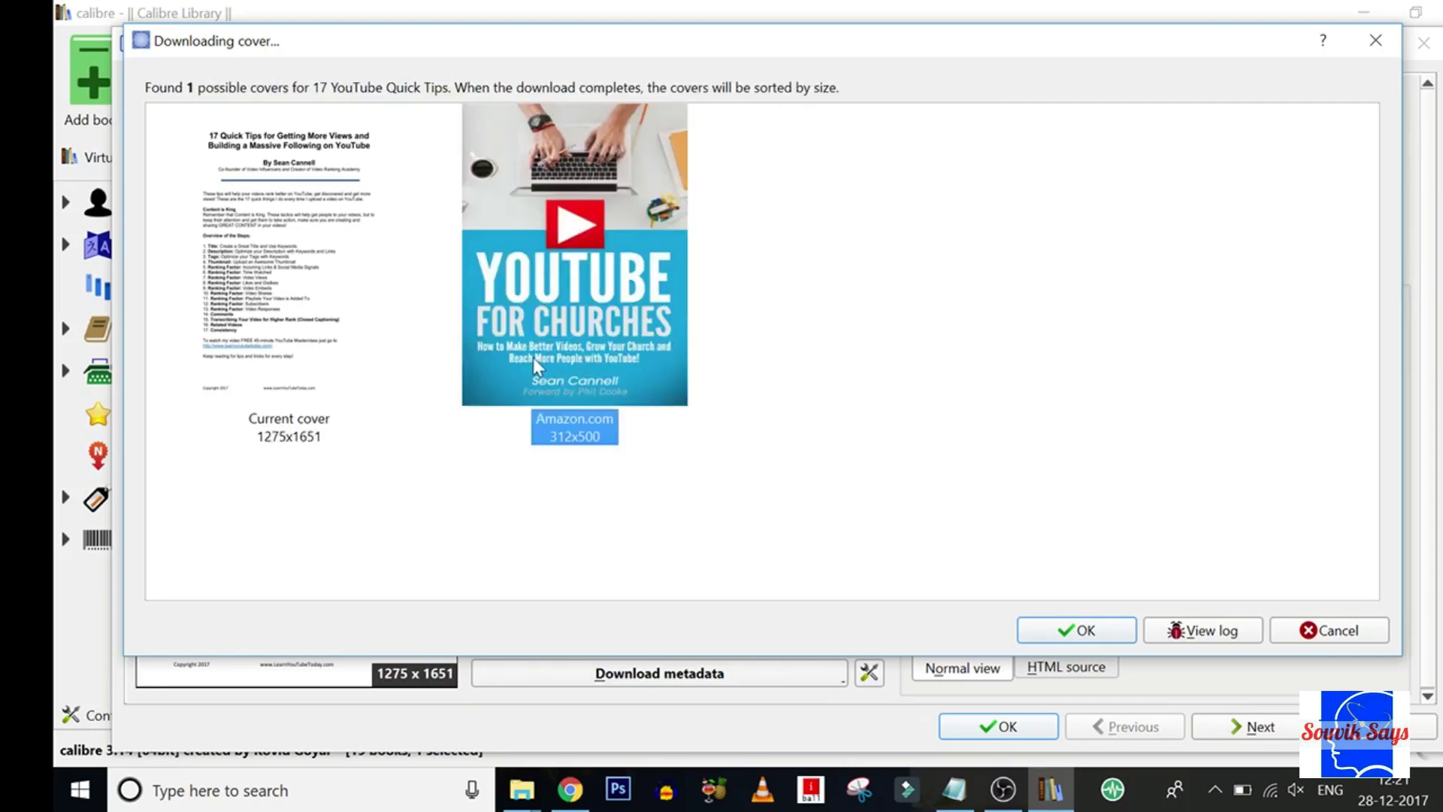
pyautogui.click(1081, 630)
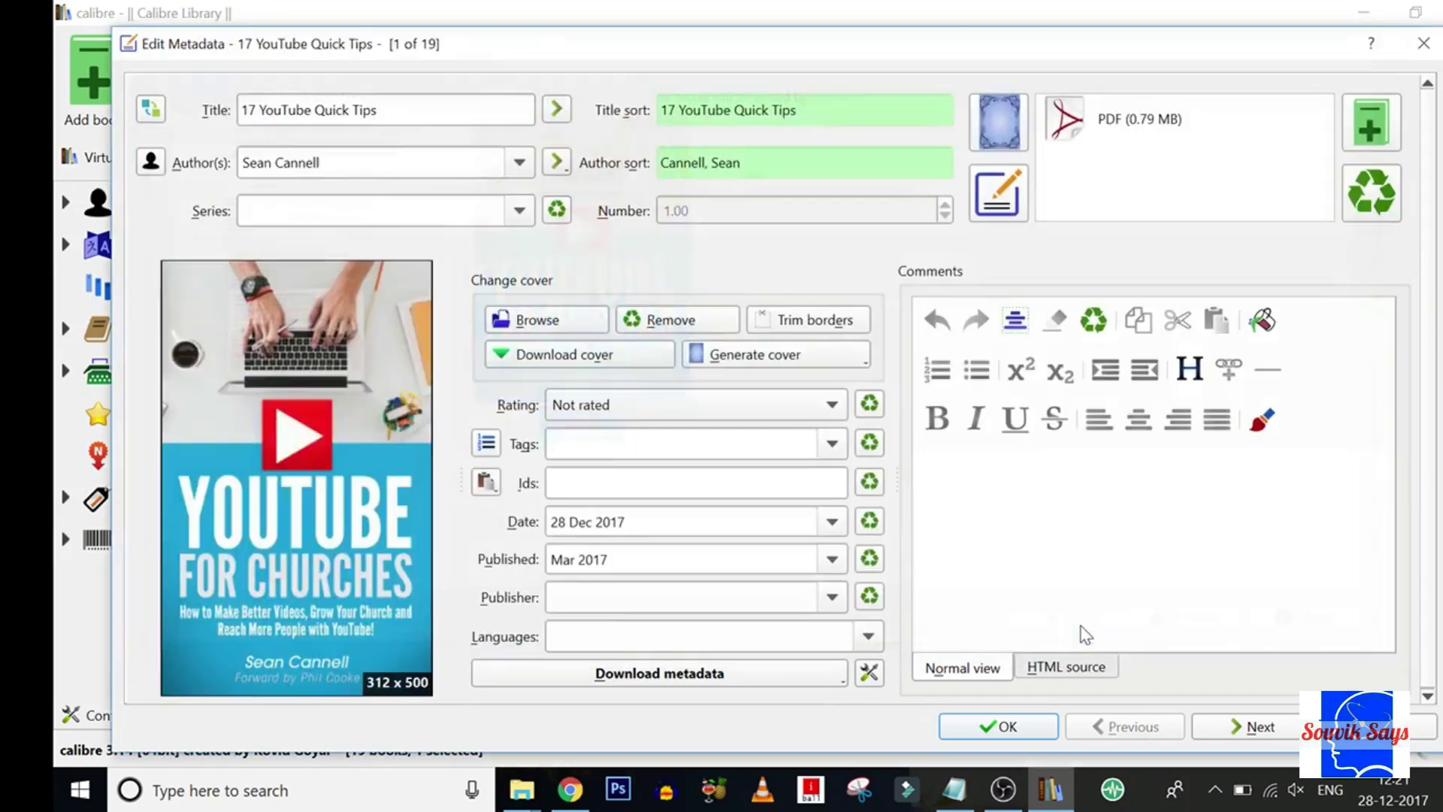
pyautogui.click(1007, 726)
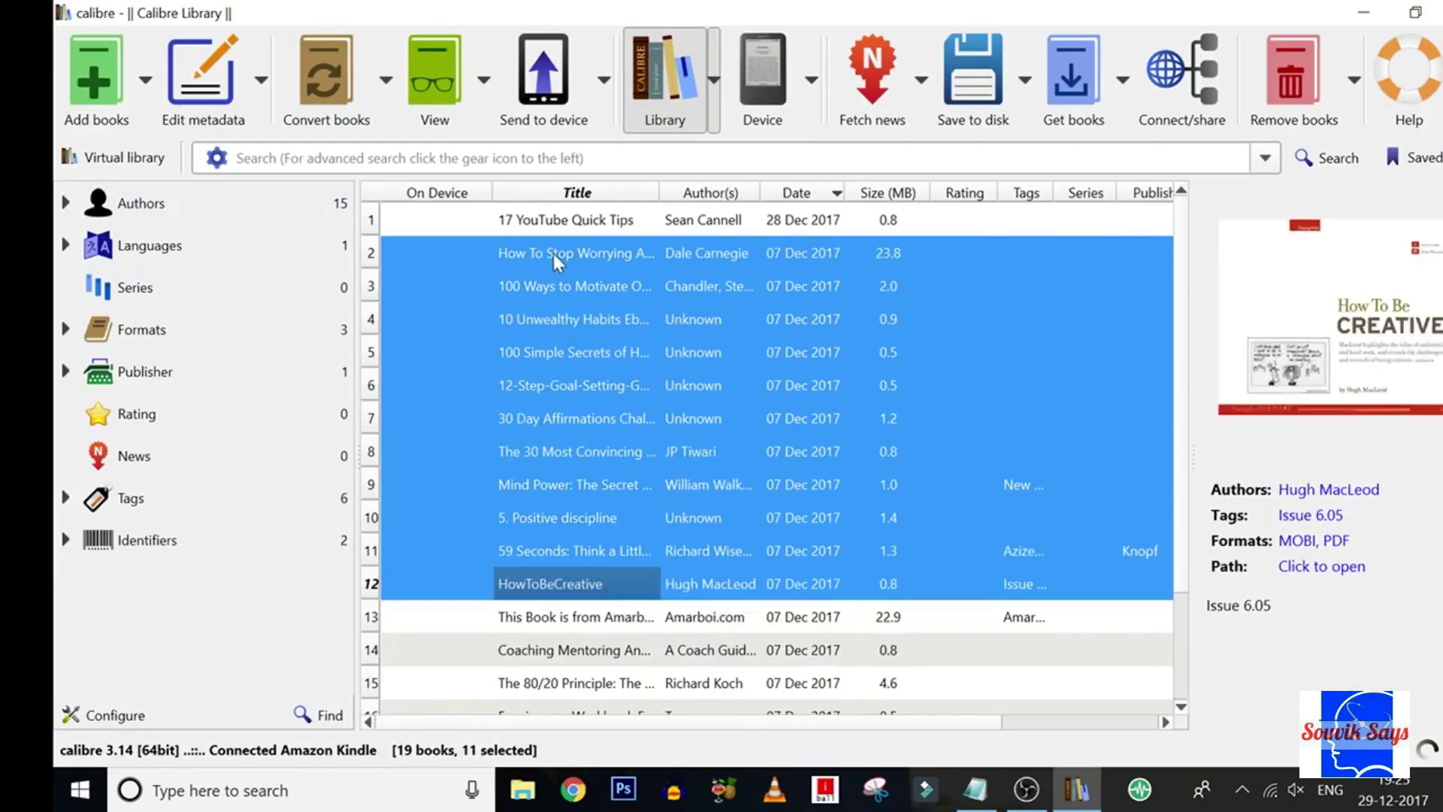
# - Add the books from Coaching Mentoring through Mega Living to the selection and send all selected books to the Kindle
pyautogui.keyDown('ctrl'); pyautogui.moveTo(571, 649); pyautogui.dragTo(537, 668); pyautogui.keyUp('ctrl')
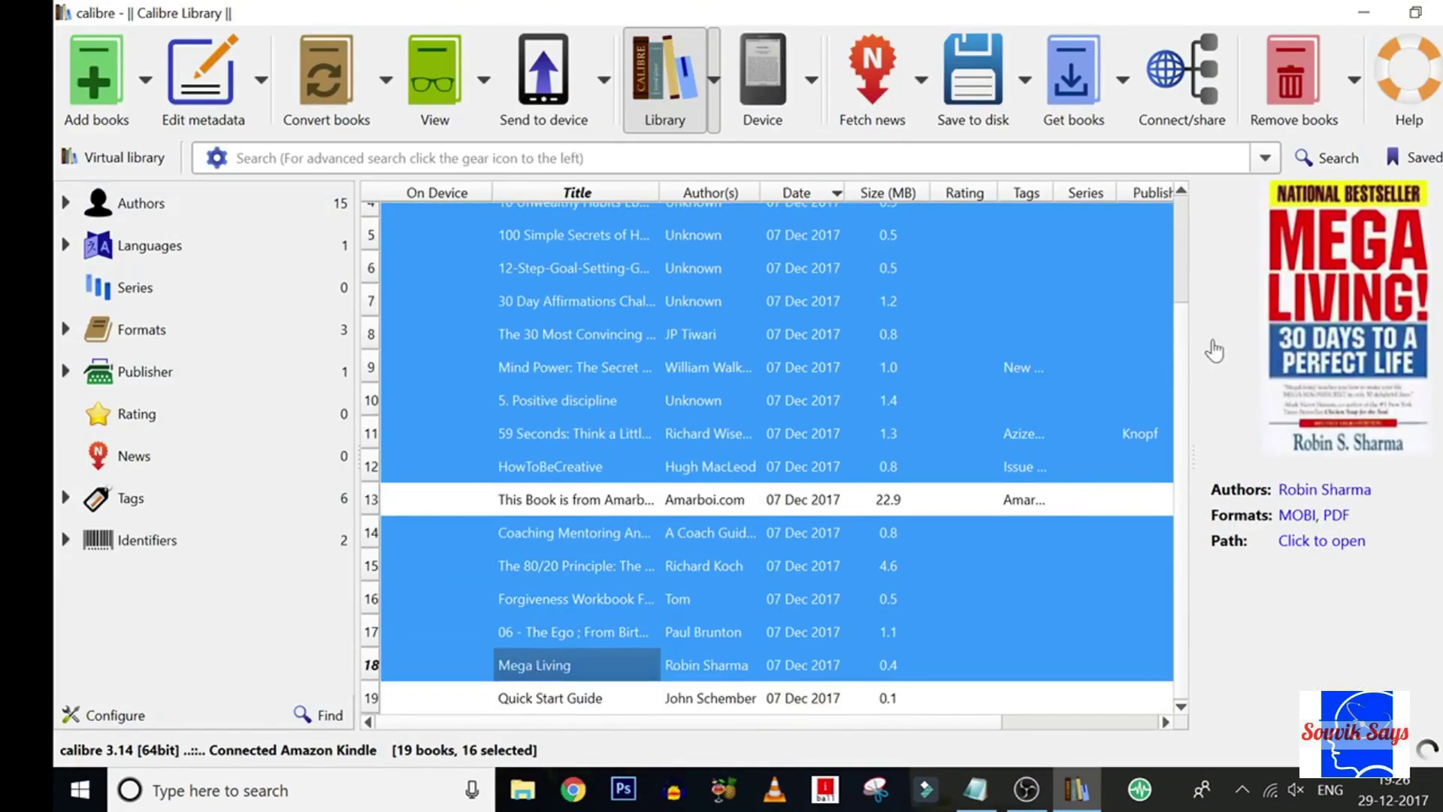
pyautogui.scroll(3, 902, 300)
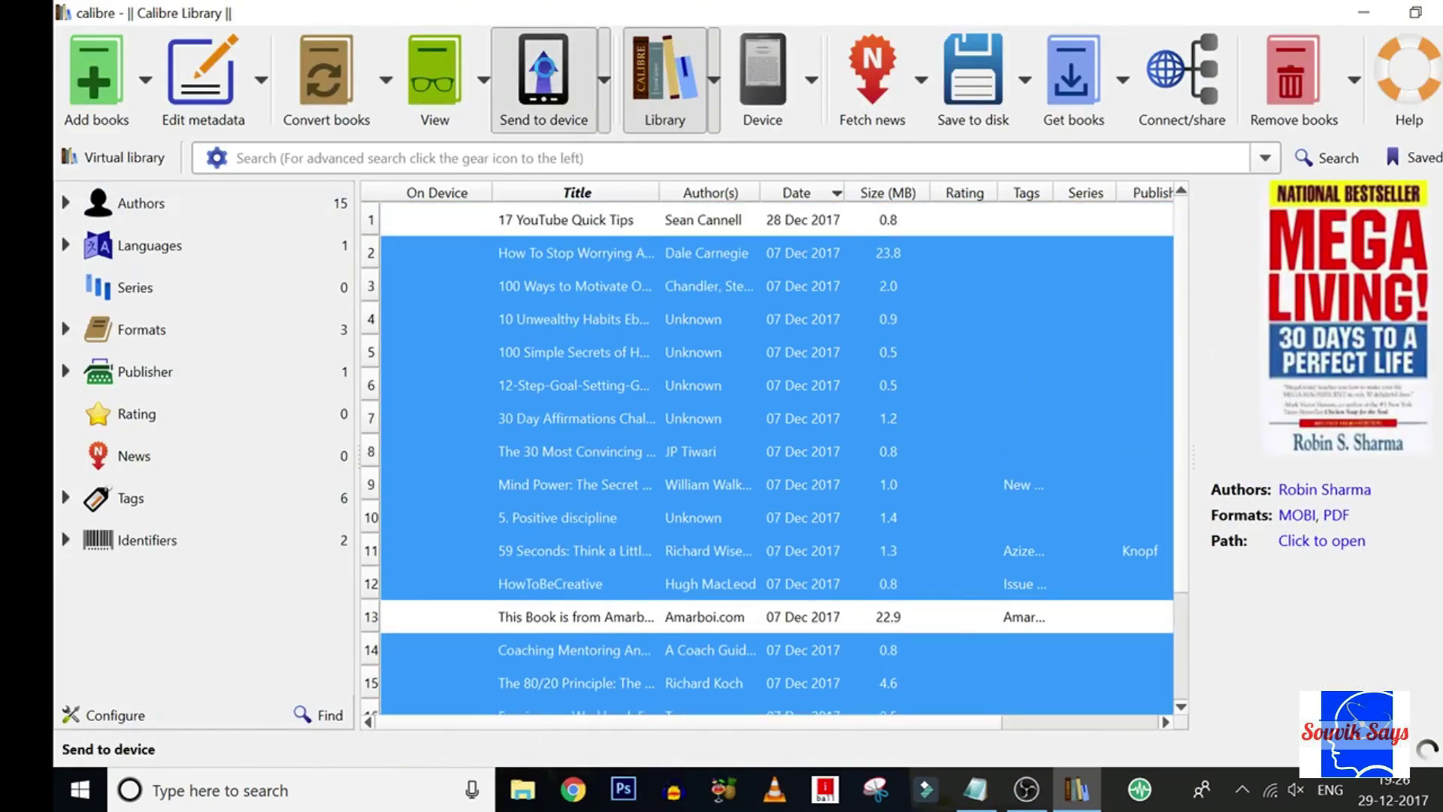
pyautogui.click(544, 75)
pyautogui.click(1428, 750)
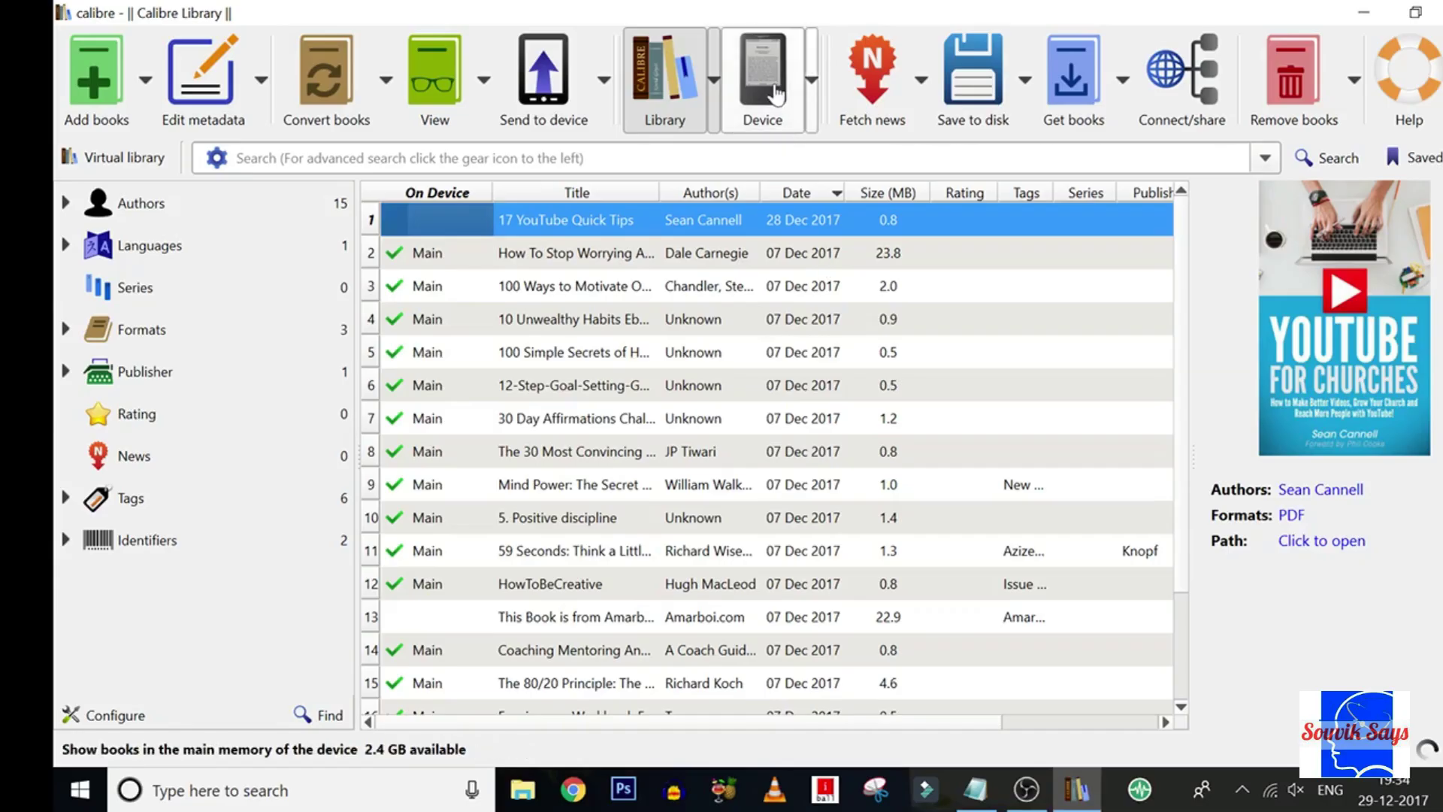
# - Show the books stored on the Kindle and sort them so those also in the library come first
pyautogui.click(763, 79)
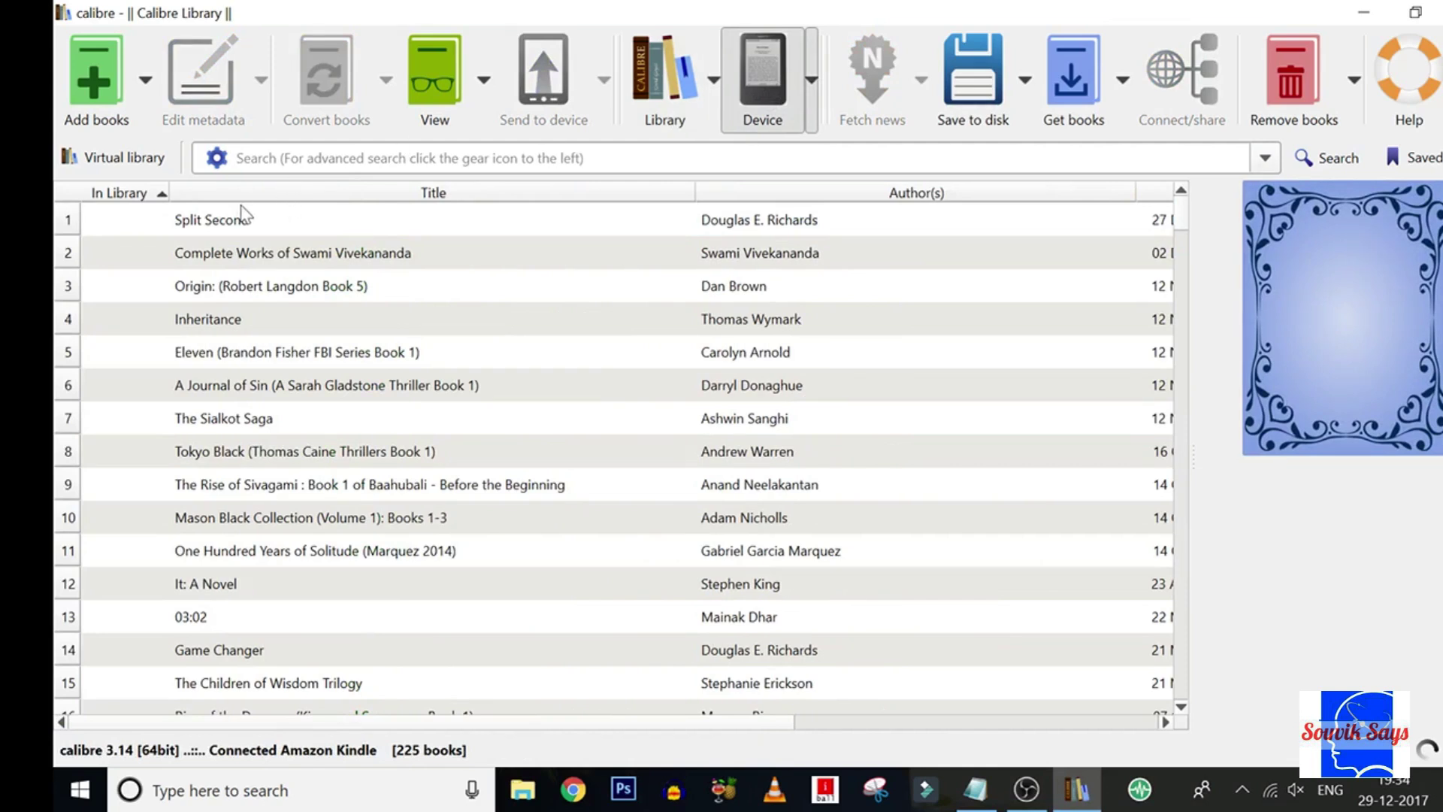
pyautogui.click(120, 193)
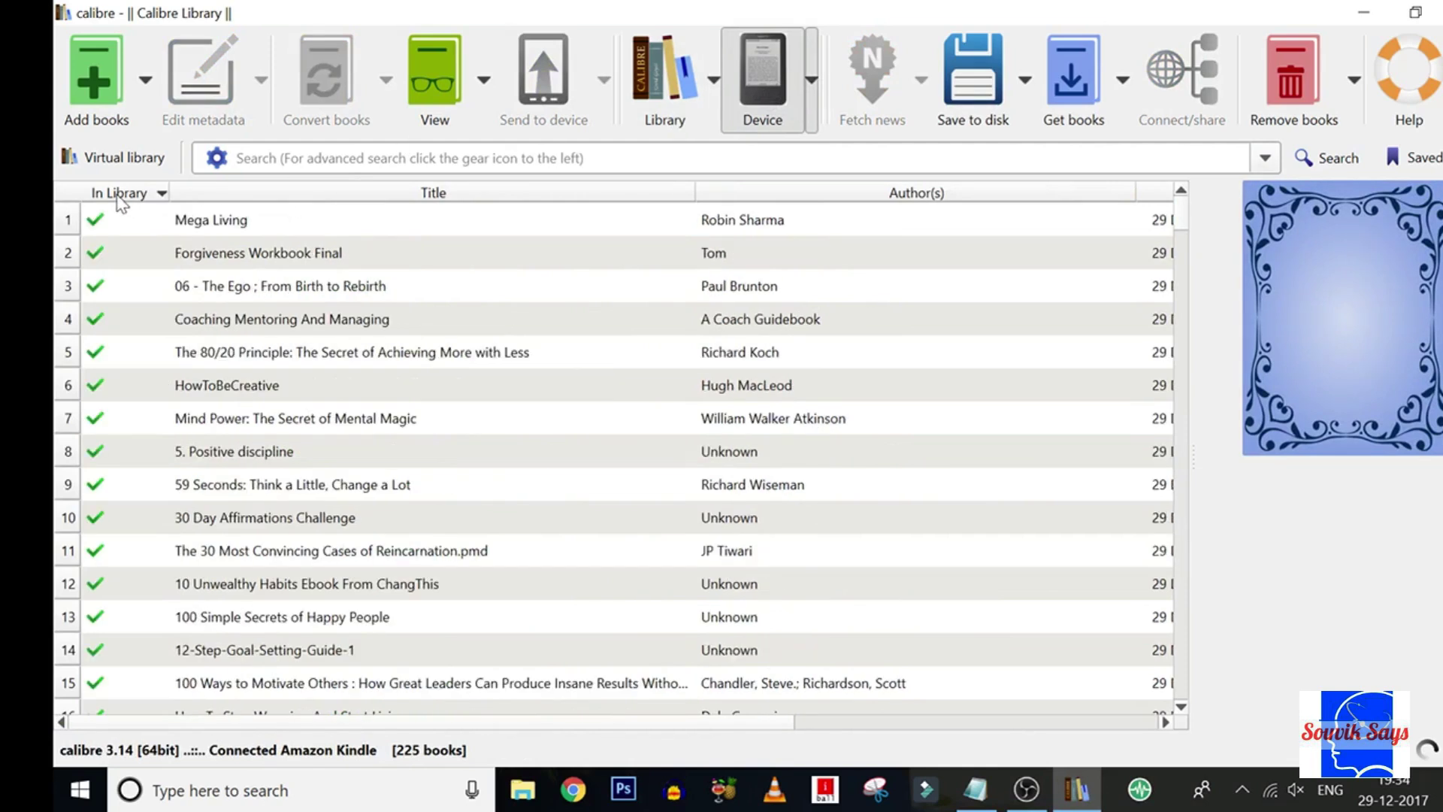
# - Sort the Kindle's books so those missing from the library come first, and select all of them, from 03:02 through Winter
pyautogui.click(204, 195)
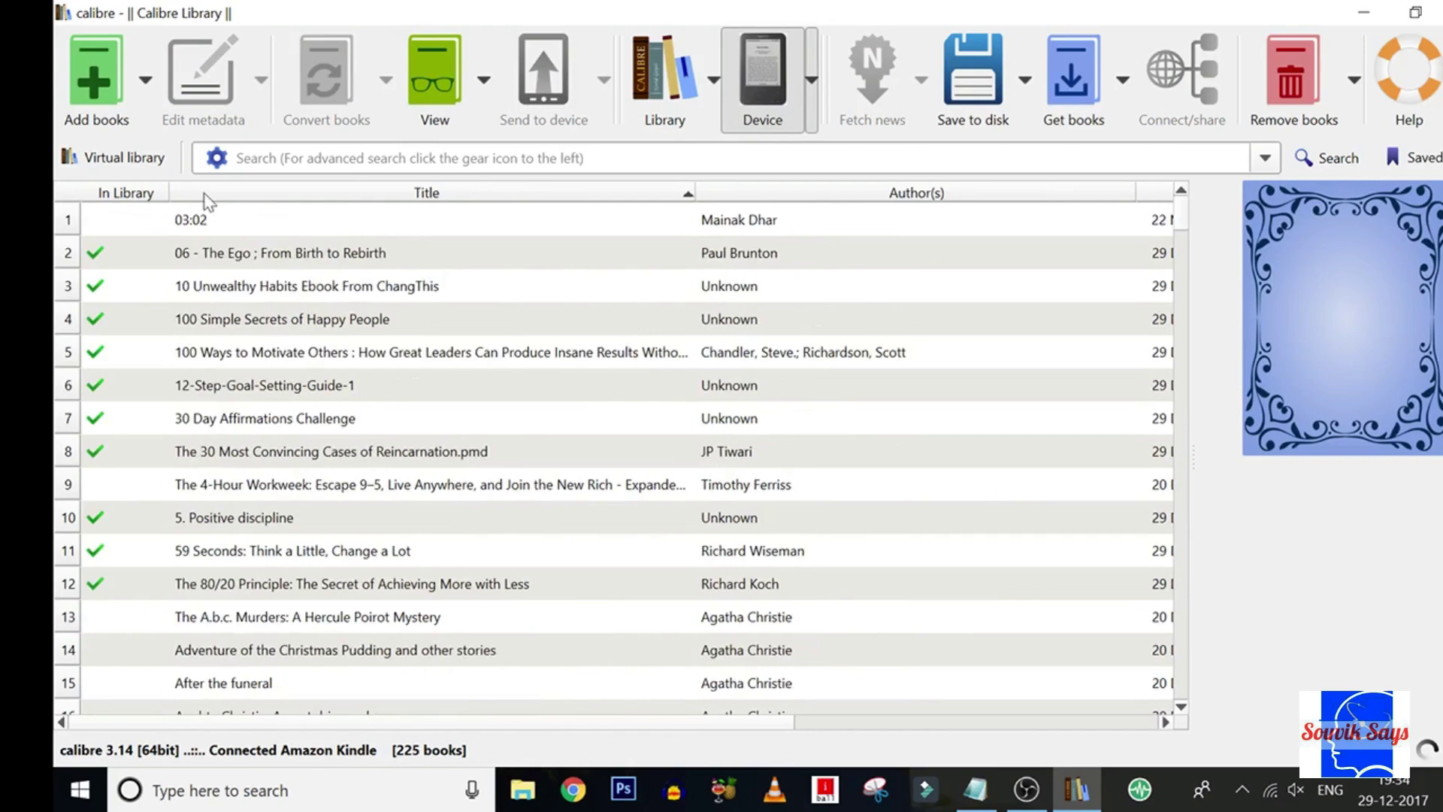
pyautogui.click(120, 194)
pyautogui.click(209, 219)
pyautogui.hotkey('shift', 'Down')
pyautogui.hotkey('shift', 'Down')
pyautogui.hotkey('shift', 'Down')
pyautogui.hotkey('shift', 'Down')
pyautogui.hotkey('shift', 'Down')
pyautogui.hotkey('shift', 'Down')
pyautogui.hotkey('shift', 'Down')
pyautogui.hotkey('shift', 'Down')
pyautogui.hotkey('shift', 'Down')
pyautogui.hotkey('shift', 'Down')
pyautogui.hotkey('shift', 'Down')
pyautogui.hotkey('shift', 'Down')
pyautogui.hotkey('shift', 'Down')
pyautogui.hotkey('shift', 'Down')
pyautogui.hotkey('shift', 'Down')
pyautogui.hotkey('shift', 'Down')
pyautogui.hotkey('shift', 'Down')
pyautogui.hotkey('shift', 'Down')
pyautogui.hotkey('shift', 'Down')
pyautogui.hotkey('shift', 'Down')
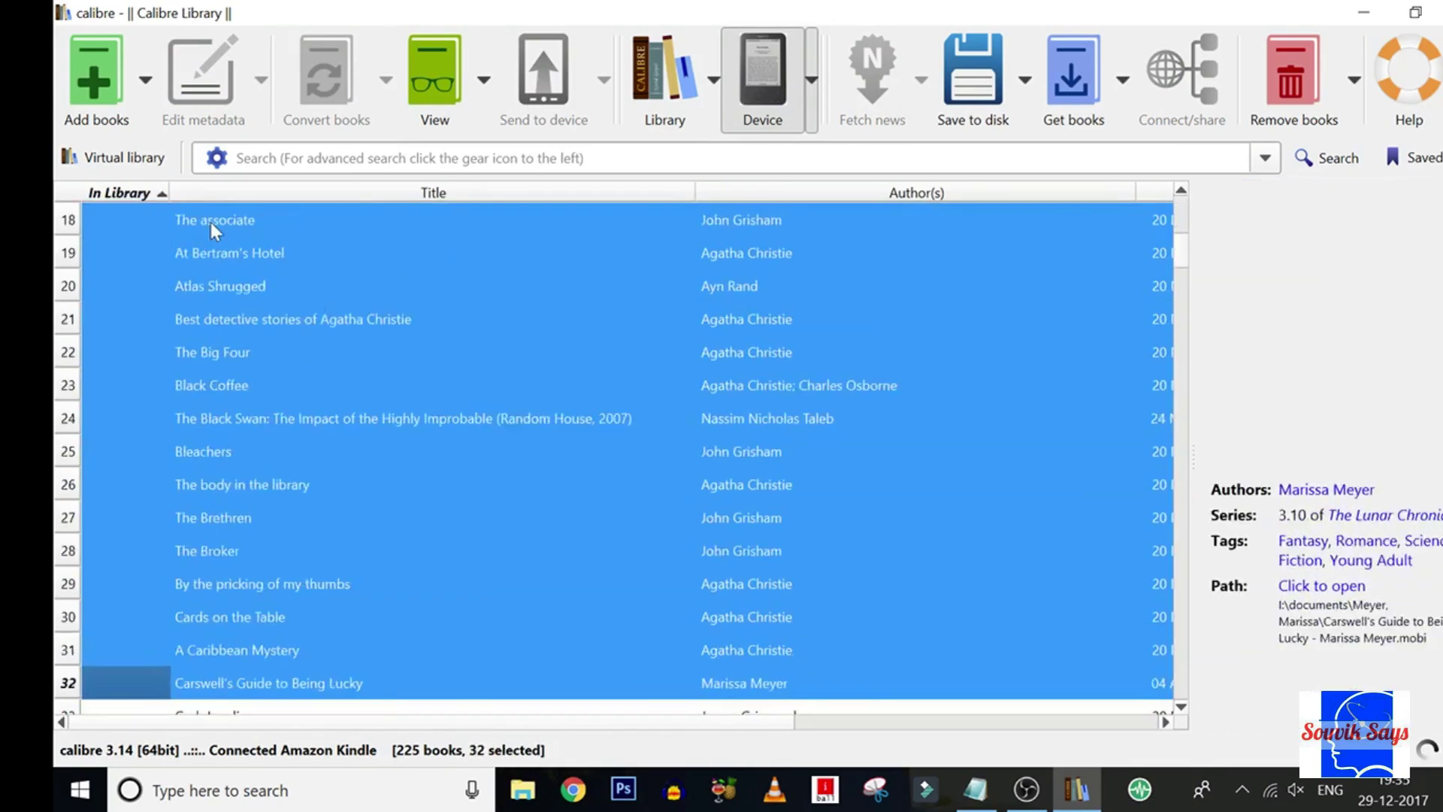
pyautogui.hotkey('shift', 'Down')
pyautogui.hotkey('shift', 'Down')
pyautogui.hotkey('shift', 'Down')
pyautogui.hotkey('shift', 'Down')
pyautogui.hotkey('shift', 'Down')
pyautogui.hotkey('shift', 'Down')
pyautogui.hotkey('shift', 'Down')
pyautogui.hotkey('shift', 'Down')
pyautogui.hotkey('shift', 'Down')
pyautogui.hotkey('shift', 'Down')
pyautogui.hotkey('shift', 'Down')
pyautogui.hotkey('shift', 'Down')
pyautogui.hotkey('shift', 'Down')
pyautogui.hotkey('shift', 'Down')
pyautogui.hotkey('shift', 'Down')
pyautogui.hotkey('shift', 'Down')
pyautogui.hotkey('shift', 'Down')
pyautogui.hotkey('shift', 'Down')
pyautogui.hotkey('shift', 'Down')
pyautogui.hotkey('shift', 'Down')
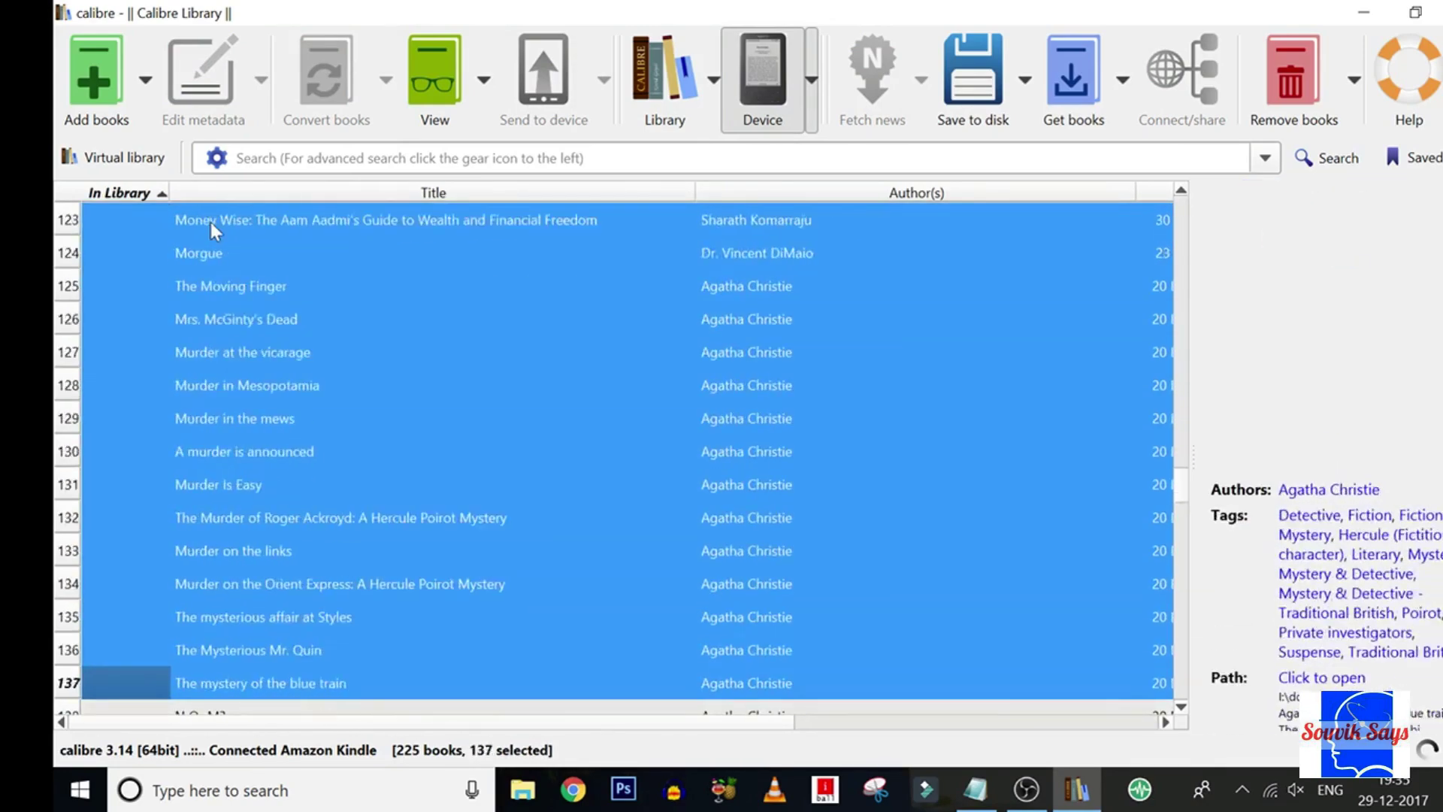
pyautogui.hotkey('shift', 'Down')
pyautogui.hotkey('shift', 'Down')
pyautogui.hotkey('shift', 'Down')
pyautogui.hotkey('shift', 'Down')
pyautogui.hotkey('shift', 'Down')
pyautogui.hotkey('shift', 'Down')
pyautogui.hotkey('shift', 'Down')
pyautogui.hotkey('shift', 'Down')
pyautogui.hotkey('shift', 'Down')
pyautogui.hotkey('shift', 'Down')
pyautogui.hotkey('shift', 'Down')
pyautogui.hotkey('shift', 'Down')
pyautogui.hotkey('shift', 'Down')
pyautogui.hotkey('shift', 'Down')
pyautogui.hotkey('shift', 'Down')
pyautogui.hotkey('shift', 'Down')
pyautogui.hotkey('shift', 'Down')
pyautogui.hotkey('shift', 'Down')
pyautogui.hotkey('shift', 'Down')
pyautogui.hotkey('shift', 'Down')
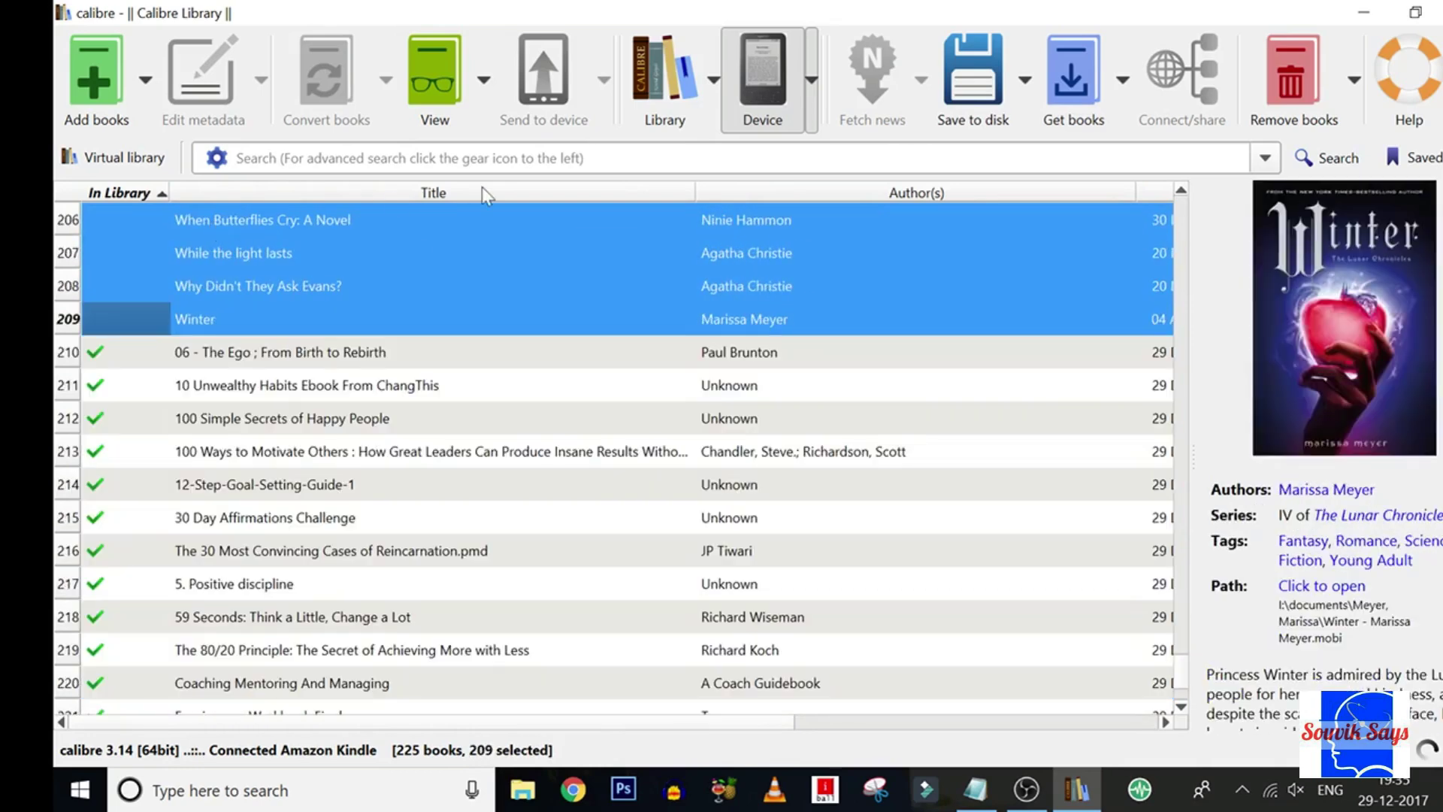
# - Start saving the selected books to disk and create a destination folder named "Calibre Test" on the Desktop
pyautogui.click(975, 93)
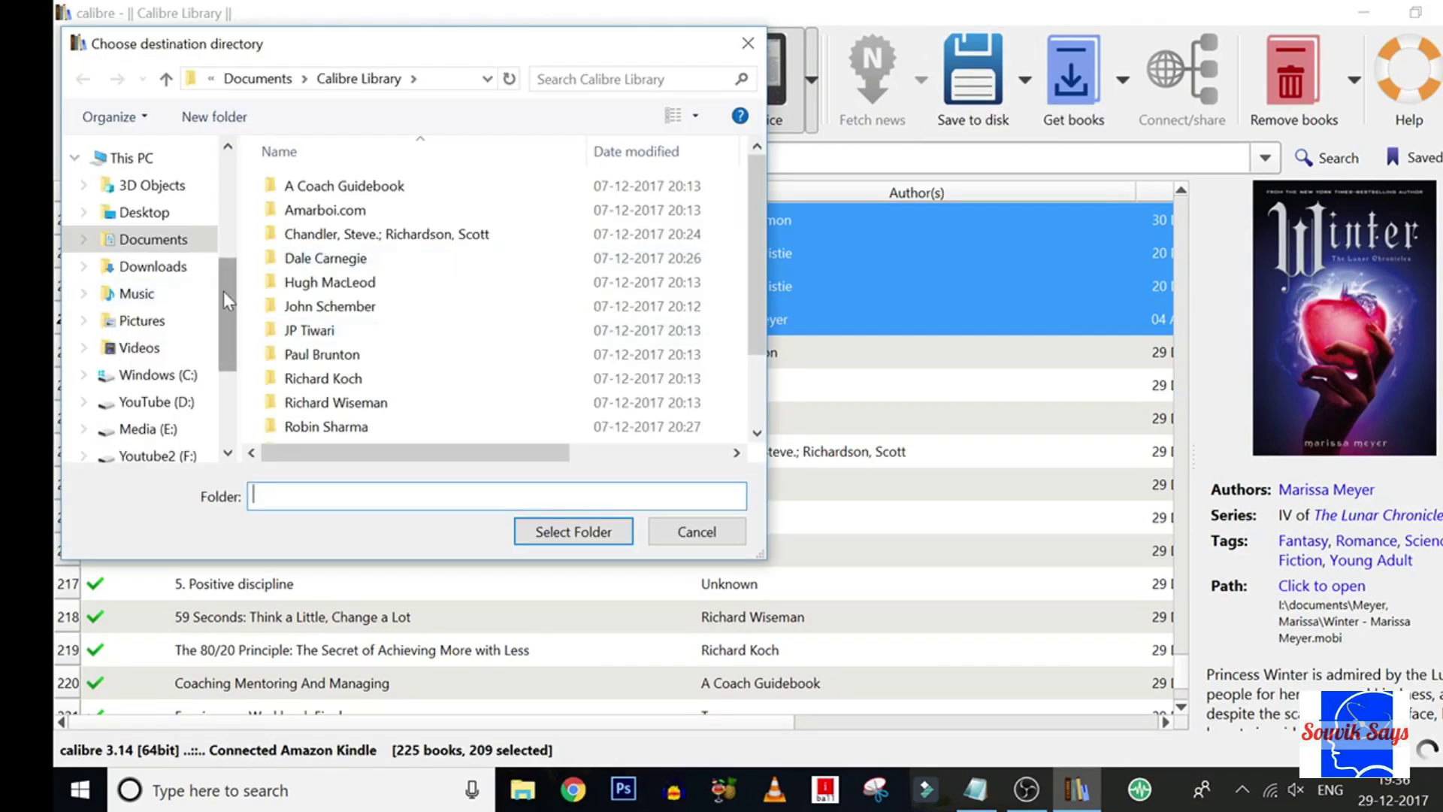
pyautogui.scroll(4, 233, 197)
pyautogui.click(144, 194)
pyautogui.click(201, 118)
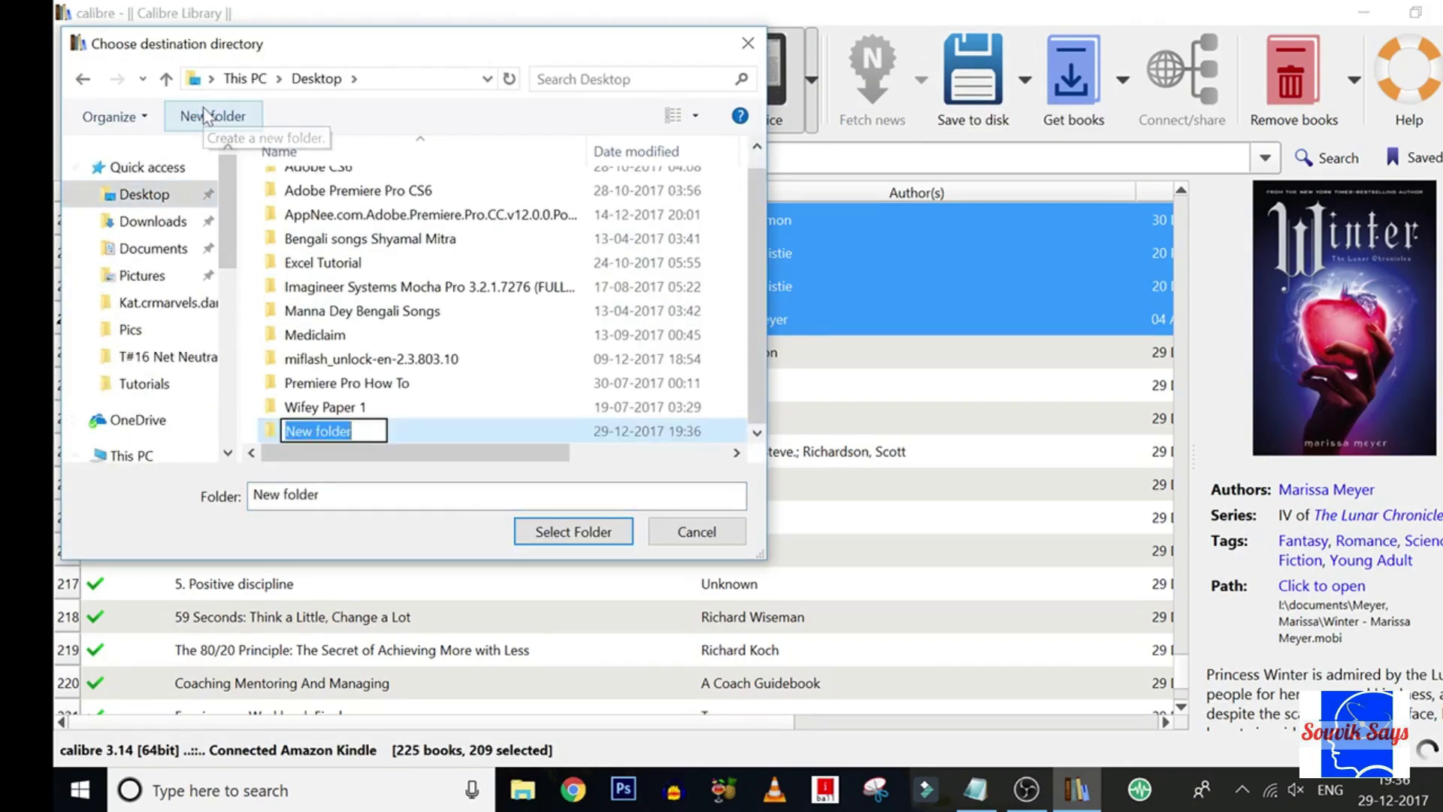
pyautogui.write('Calibre Test')
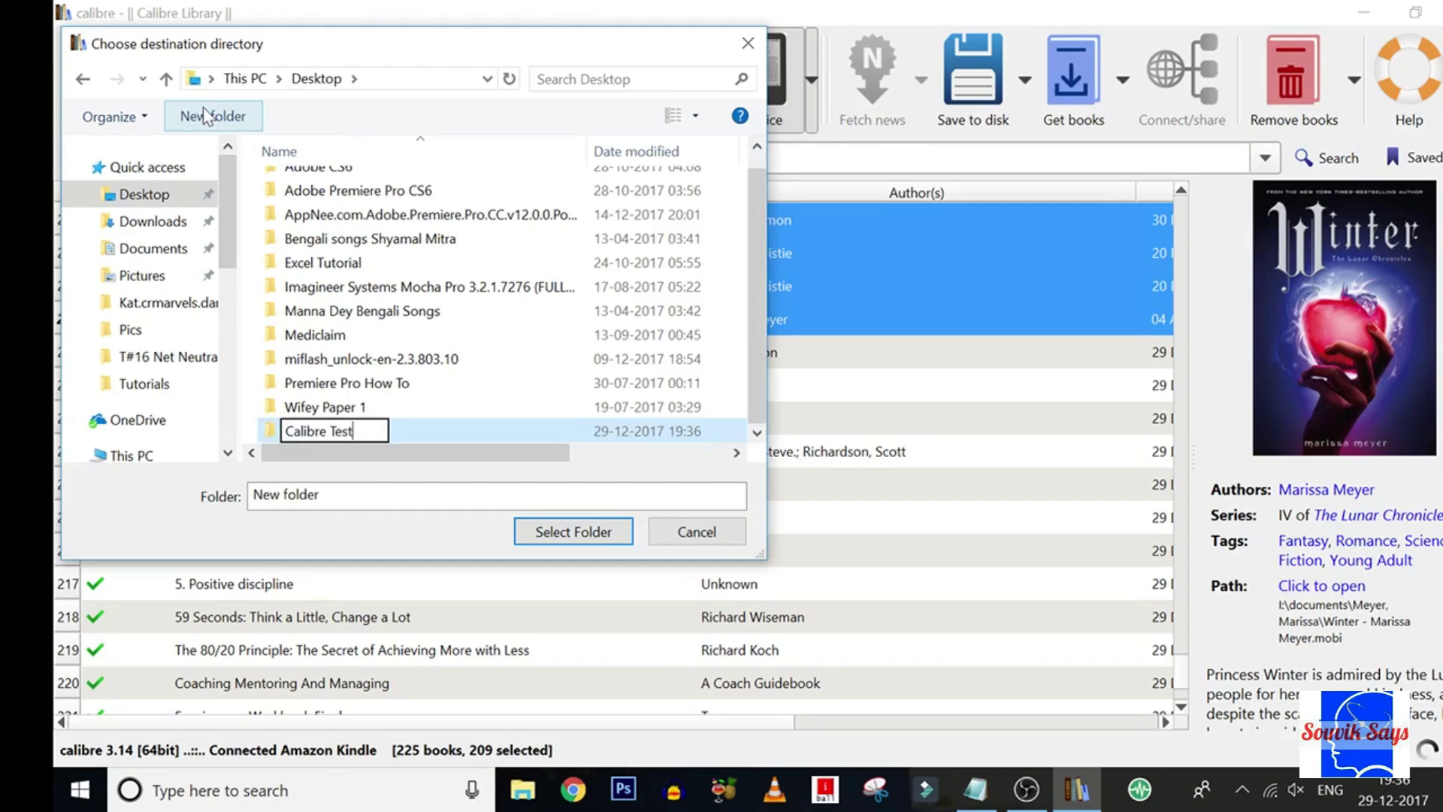
pyautogui.press('Return')
# - Save the selected Kindle books into the Calibre Test folder and show the list of running jobs
pyautogui.press('Return')
pyautogui.click(573, 531)
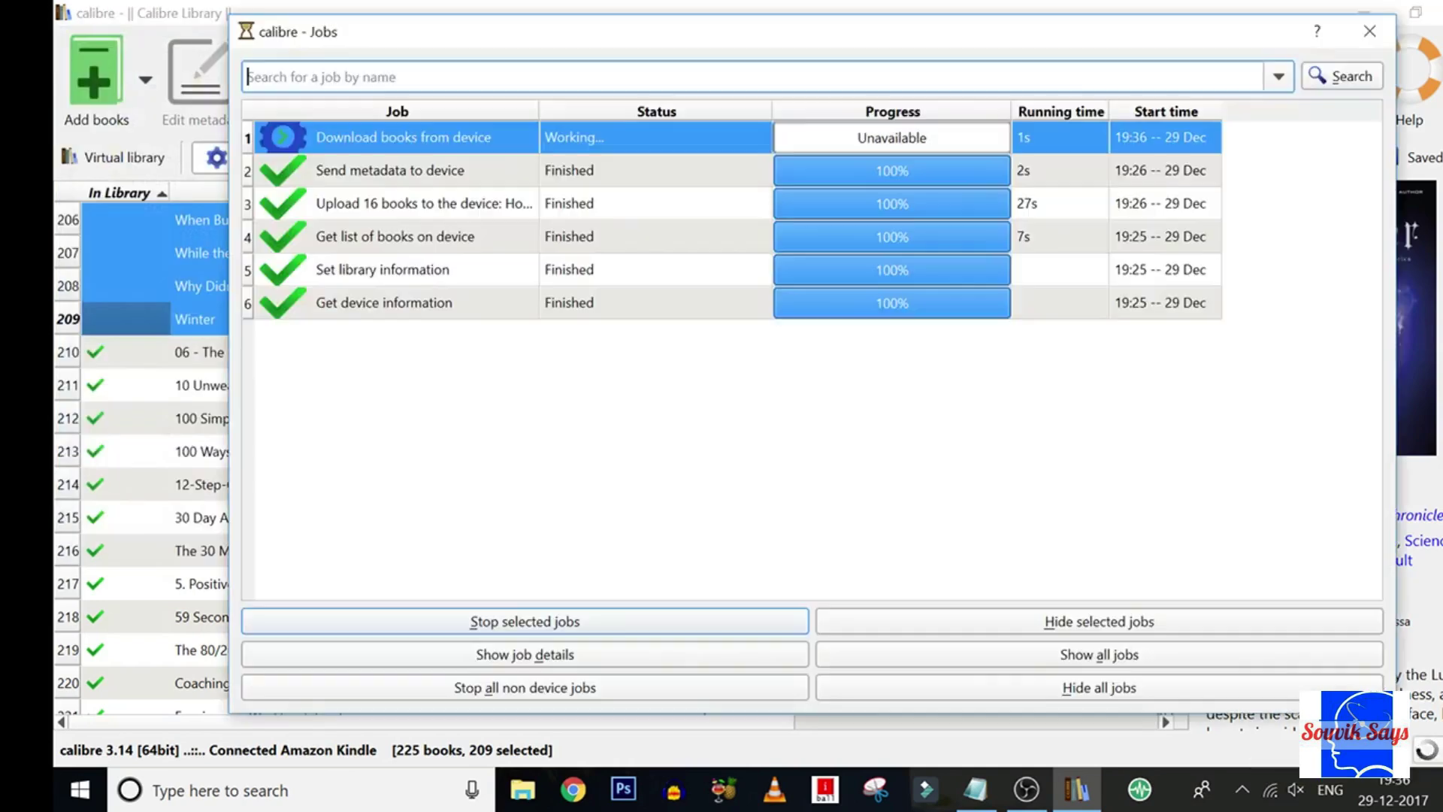
pyautogui.hotkey('alt', 'shift', 'j')
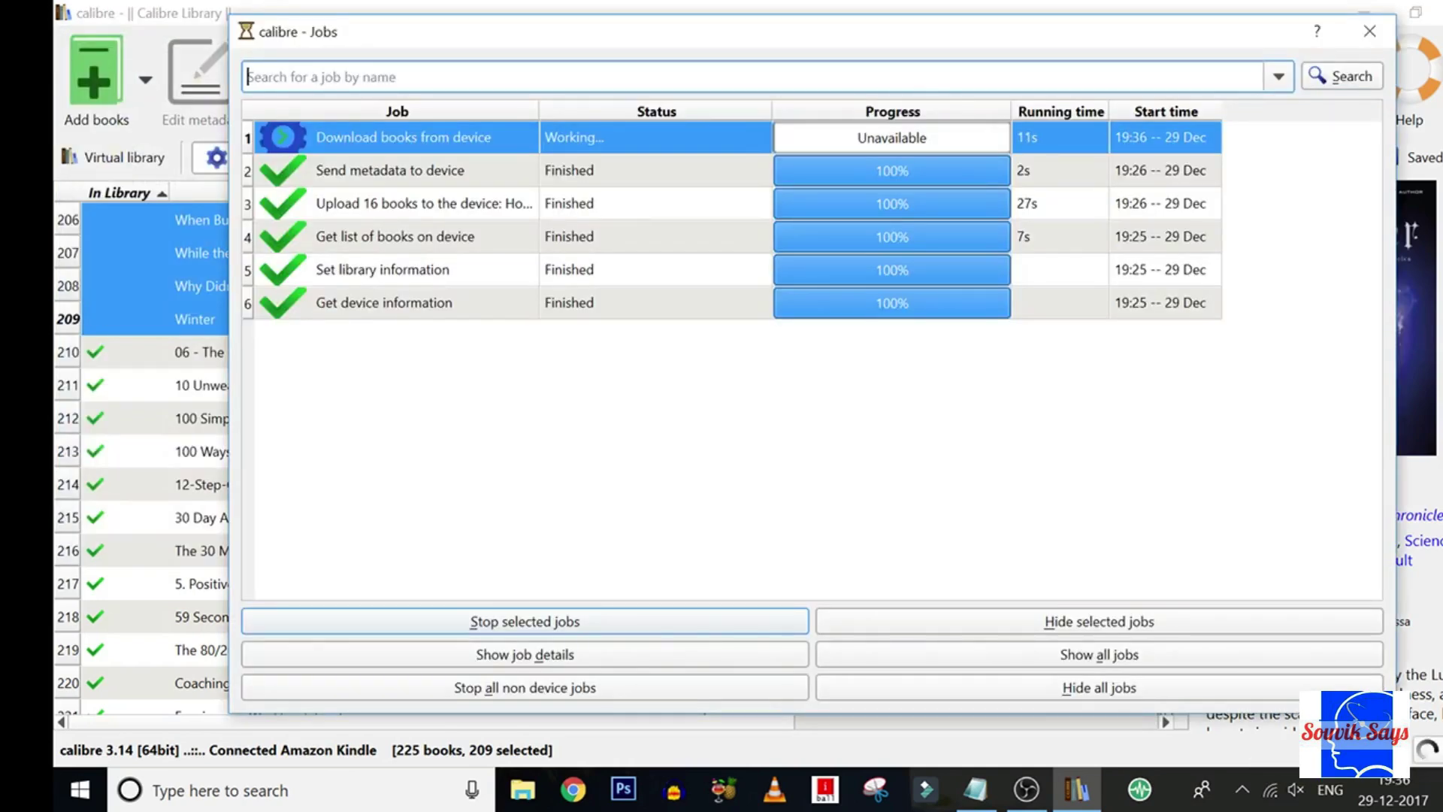